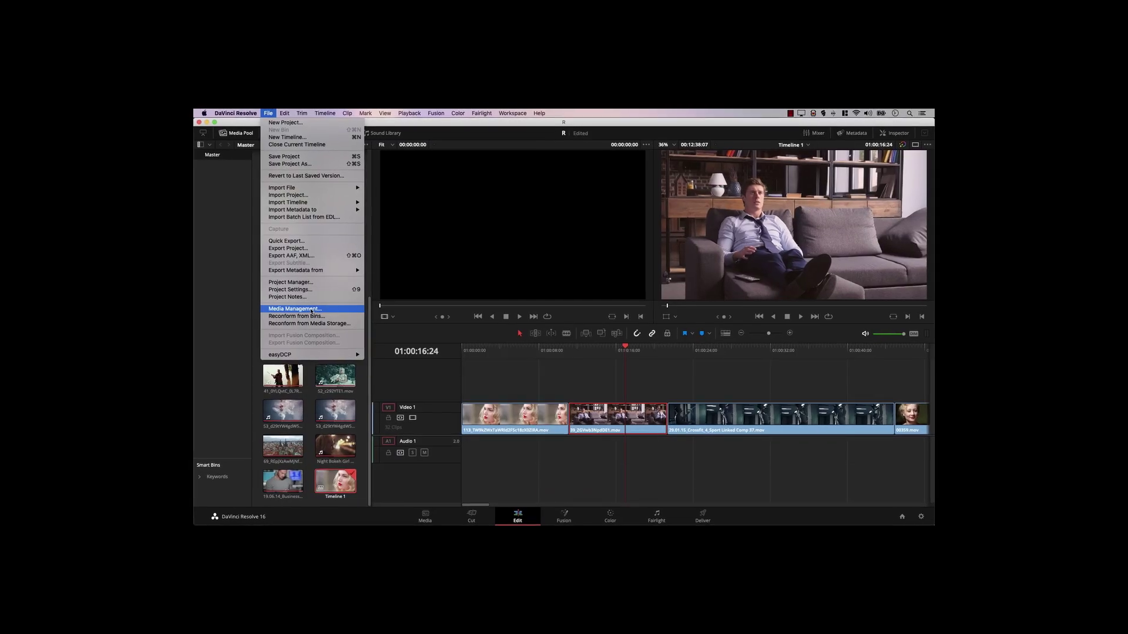
# Open File > Media Management and switch to the Clips tab.
pyautogui.click(298, 309)
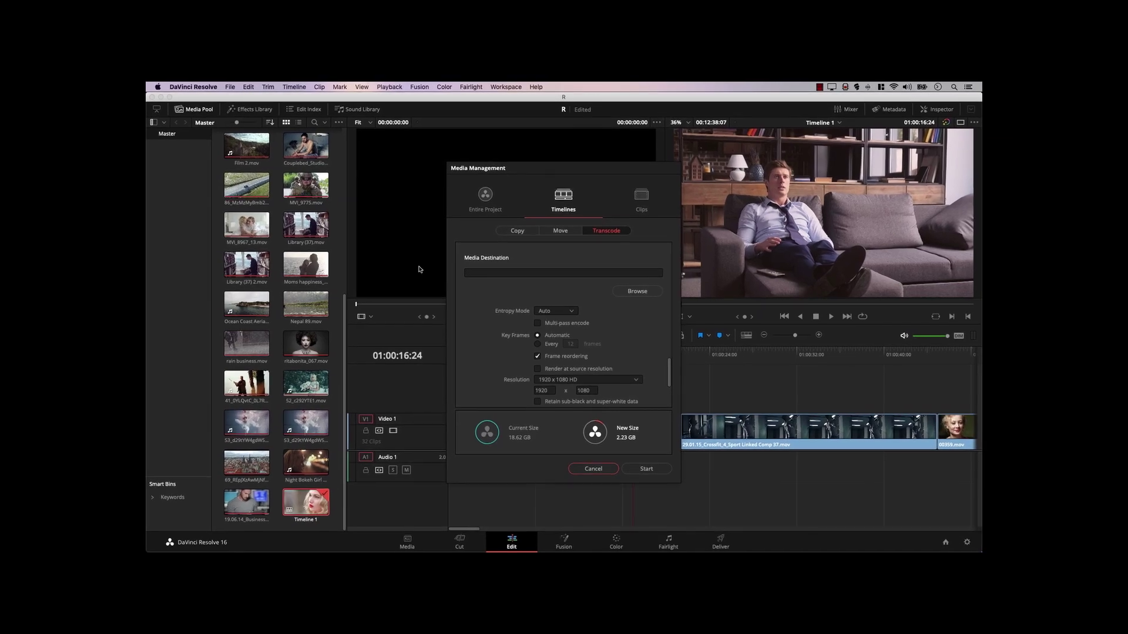
pyautogui.click(640, 206)
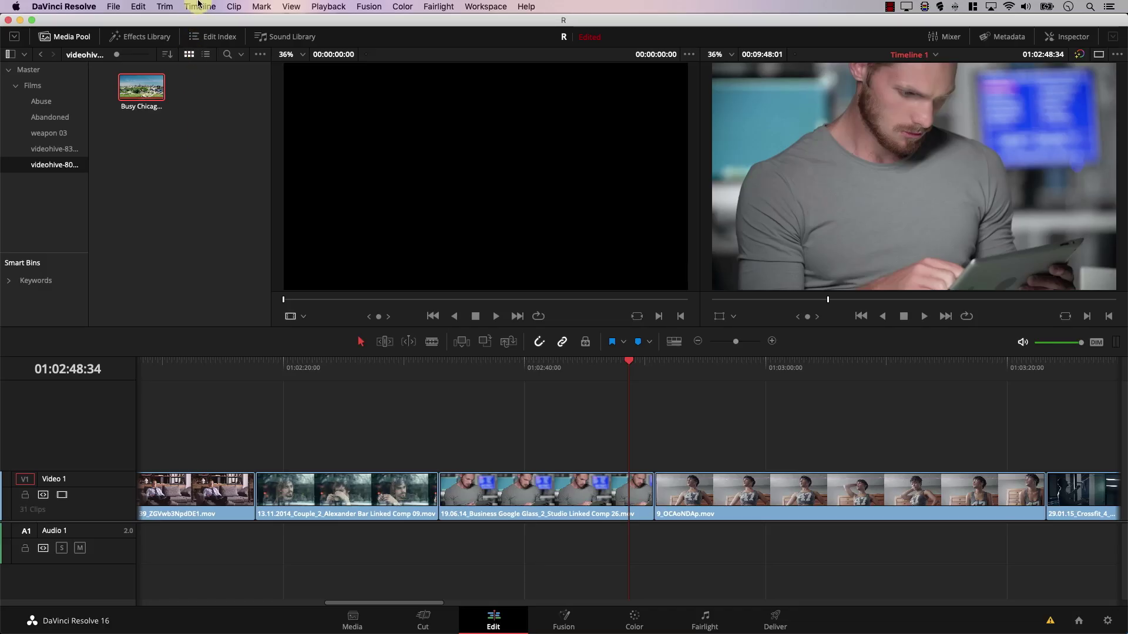
# Open the Timeline menu in the menu bar.
pyautogui.click(198, 6)
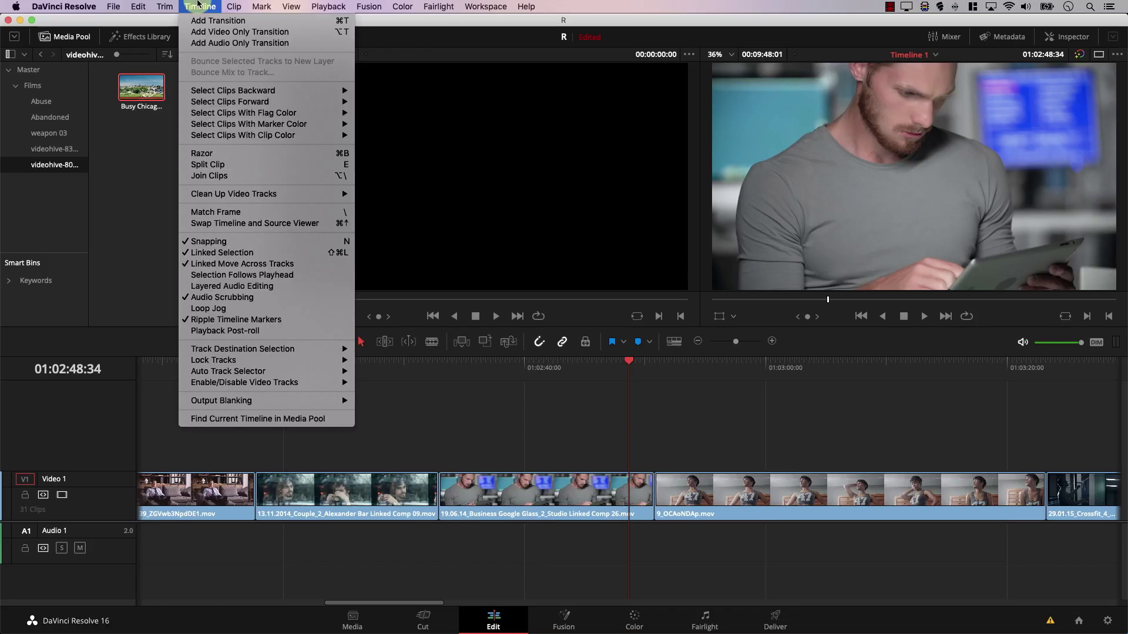
# Enable Selection Follows Playhead and scrub the playhead across Video 1 onto the Business clip.
pyautogui.click(253, 275)
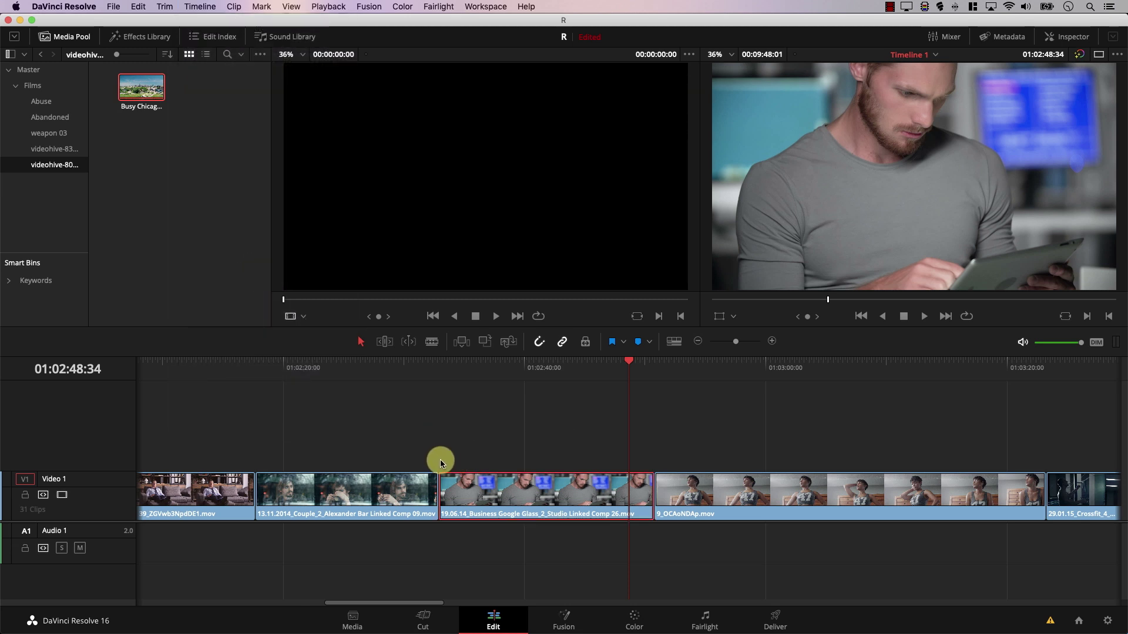
pyautogui.moveTo(628, 366); pyautogui.dragTo(686, 400)
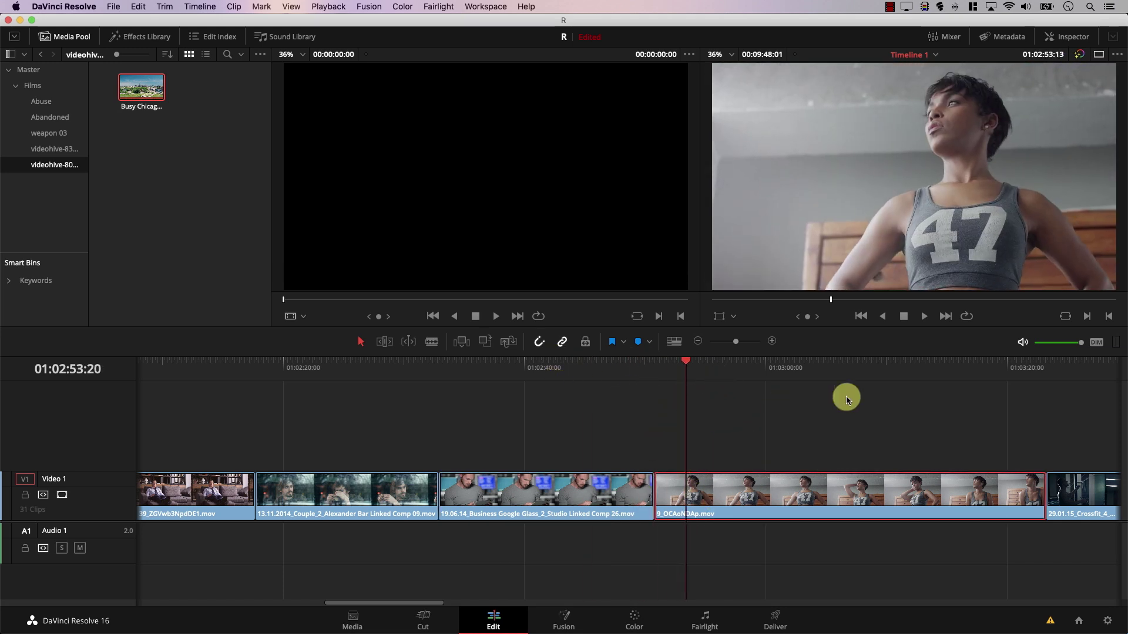
pyautogui.moveTo(608, 379); pyautogui.dragTo(545, 510)
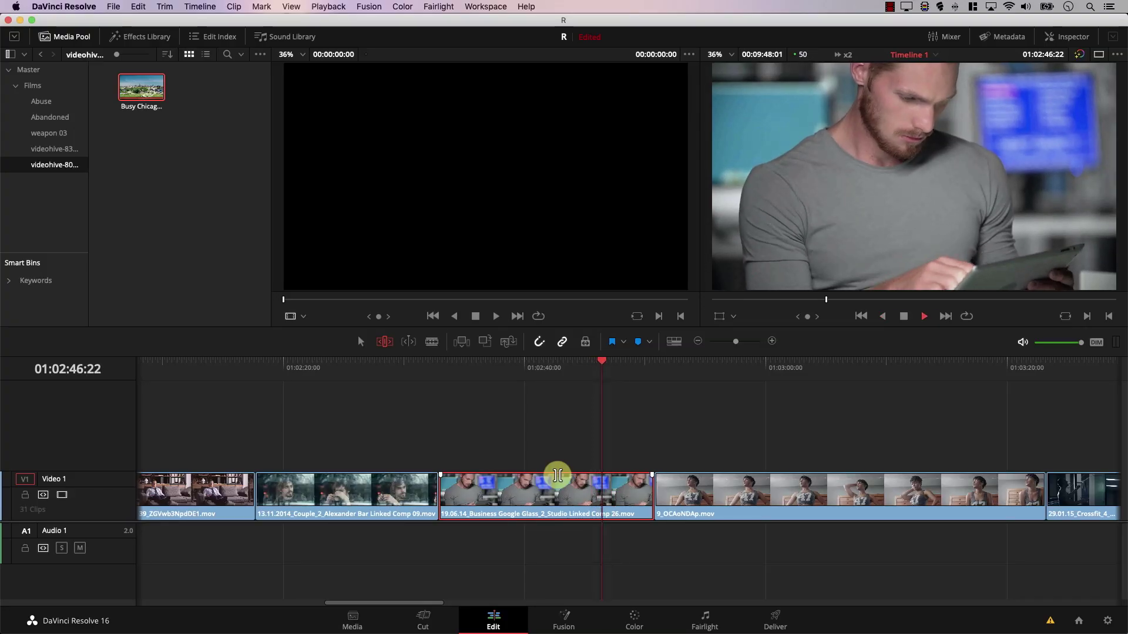
# Ripple-trim the Business Google Glass clip's end to the playhead, then split it repeatedly with Cmd+B.
pyautogui.press('space')
pyautogui.hotkey('shift', ']')
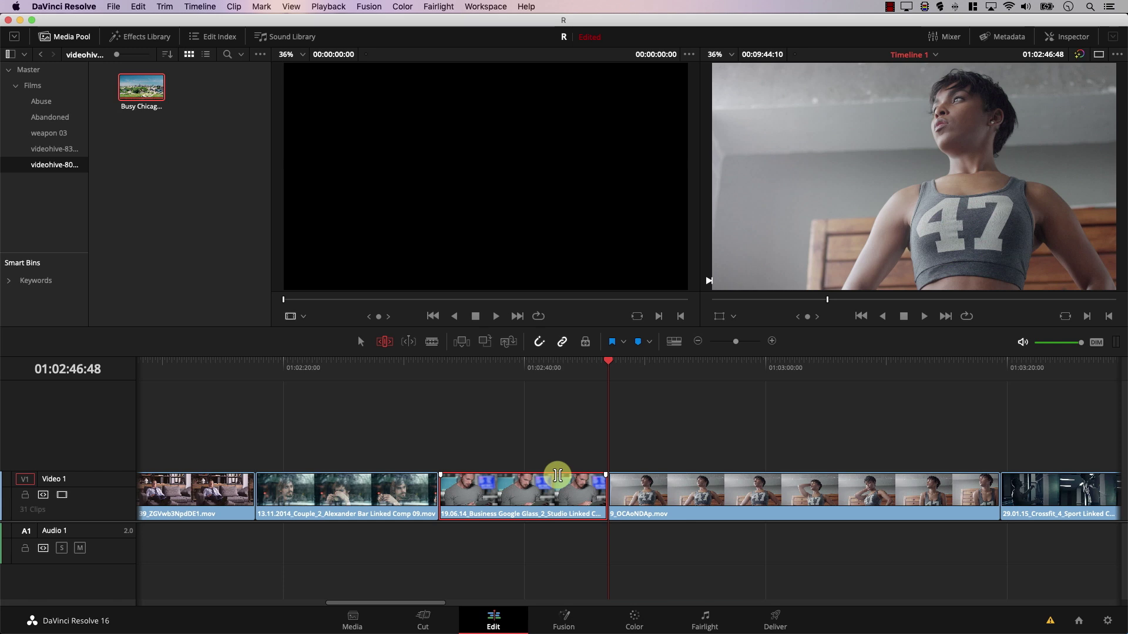
pyautogui.press('j')
pyautogui.press('j')
pyautogui.press('j')
pyautogui.press('super+b')
pyautogui.press('super+b')
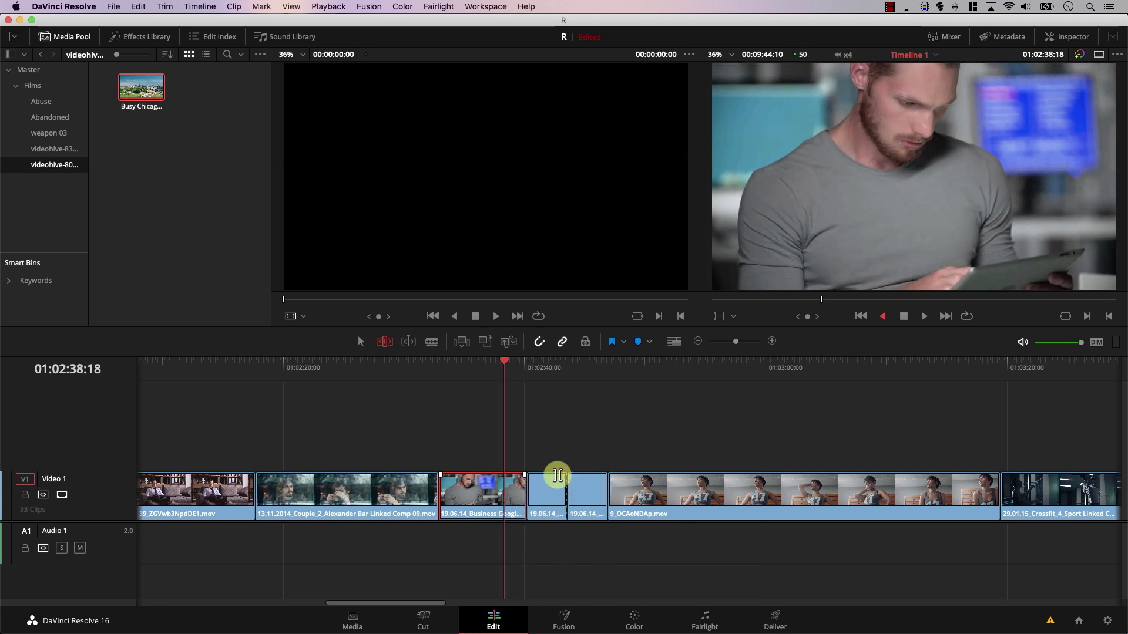
pyautogui.press('super+b')
pyautogui.press('k')
pyautogui.press('l')
pyautogui.press('l')
pyautogui.press('l')
pyautogui.press('l')
pyautogui.press('l')
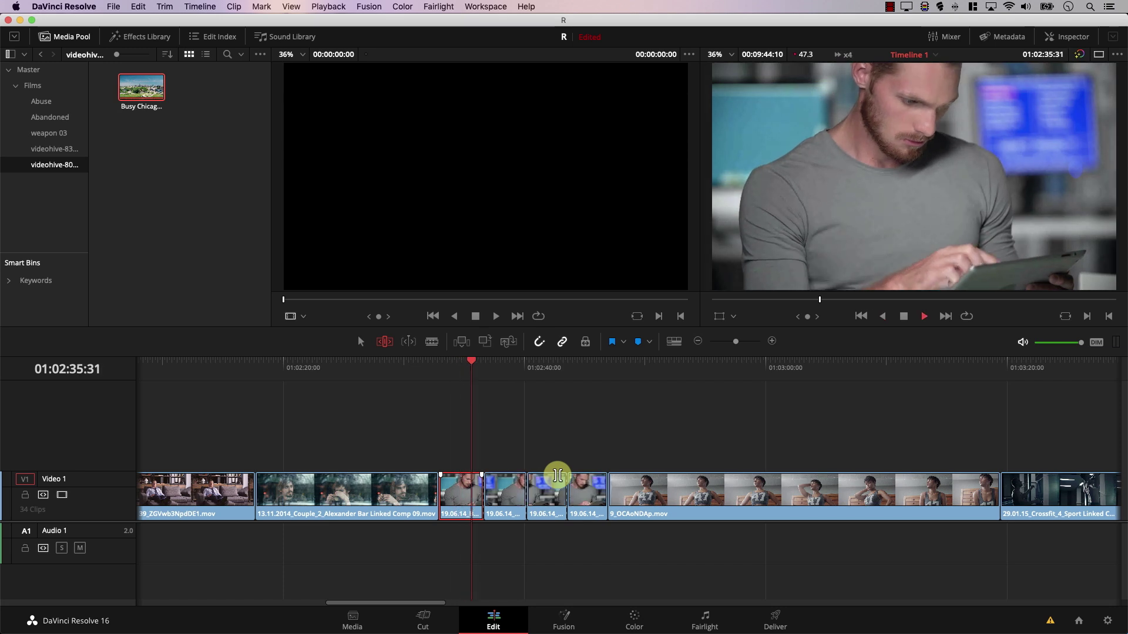
pyautogui.press('k')
pyautogui.press('Up')
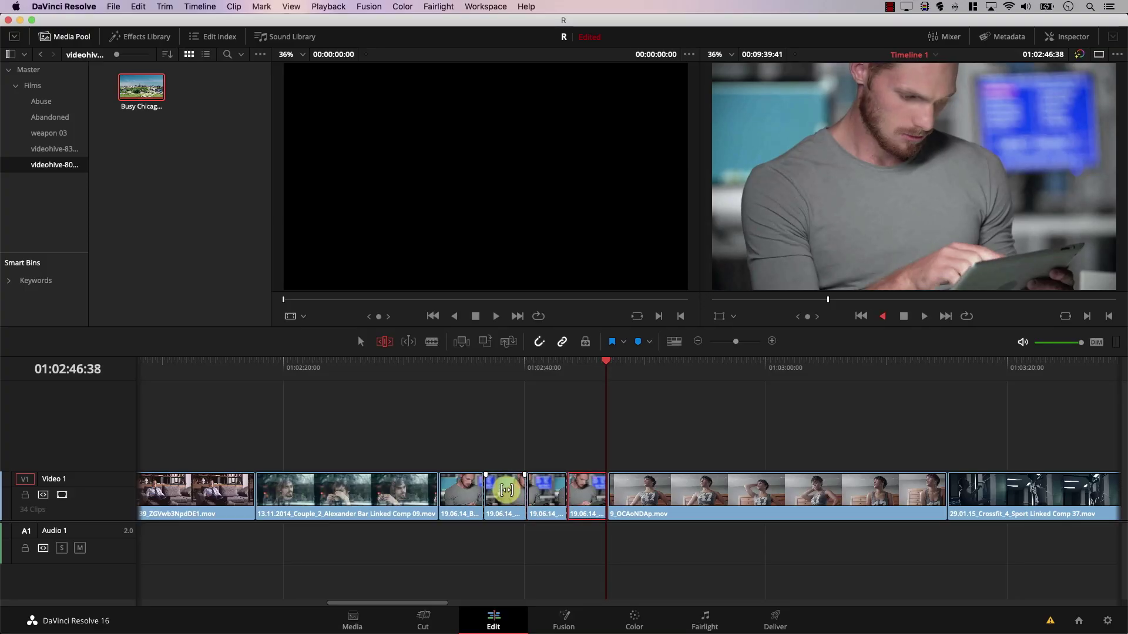
# Stop on one Business clip piece and ripple-delete it.
pyautogui.press('k')
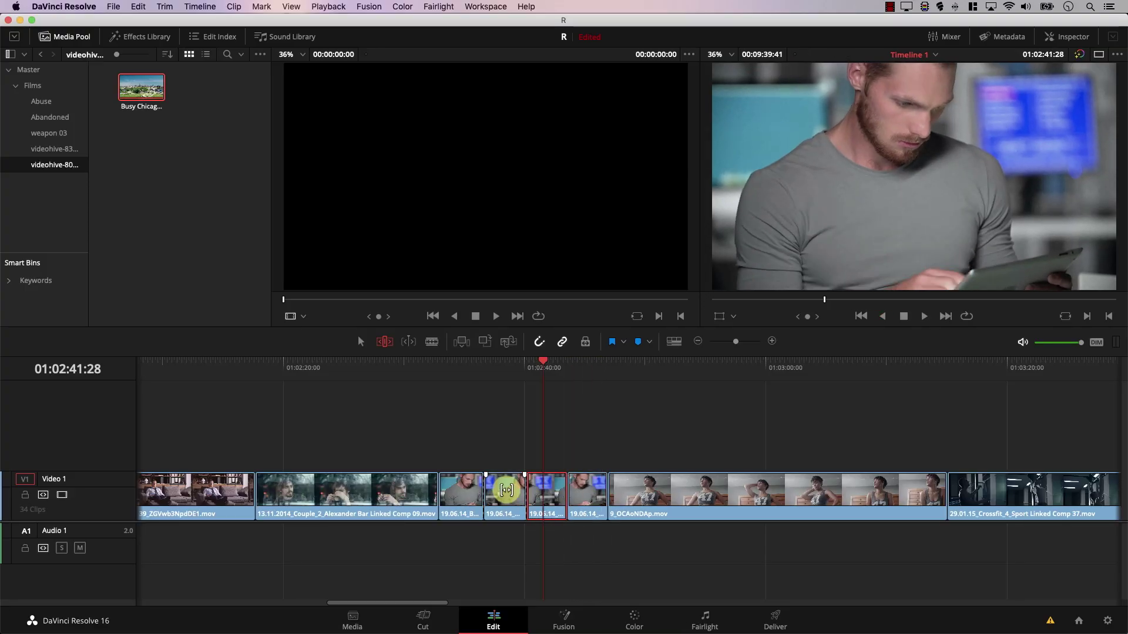
pyautogui.press('k')
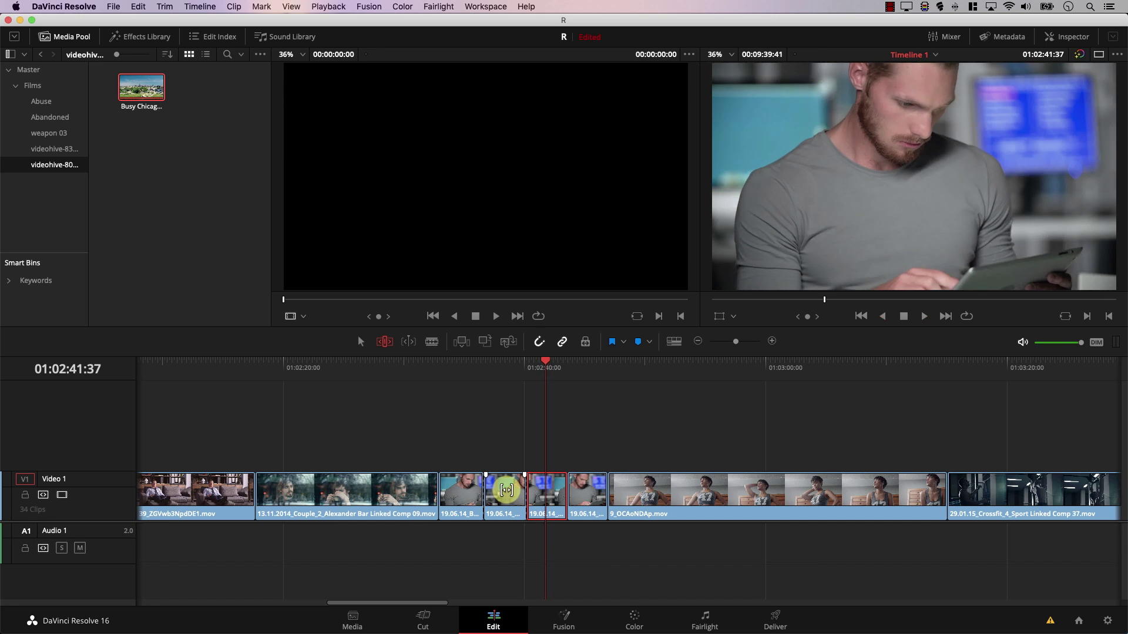
pyautogui.press('BackSpace')
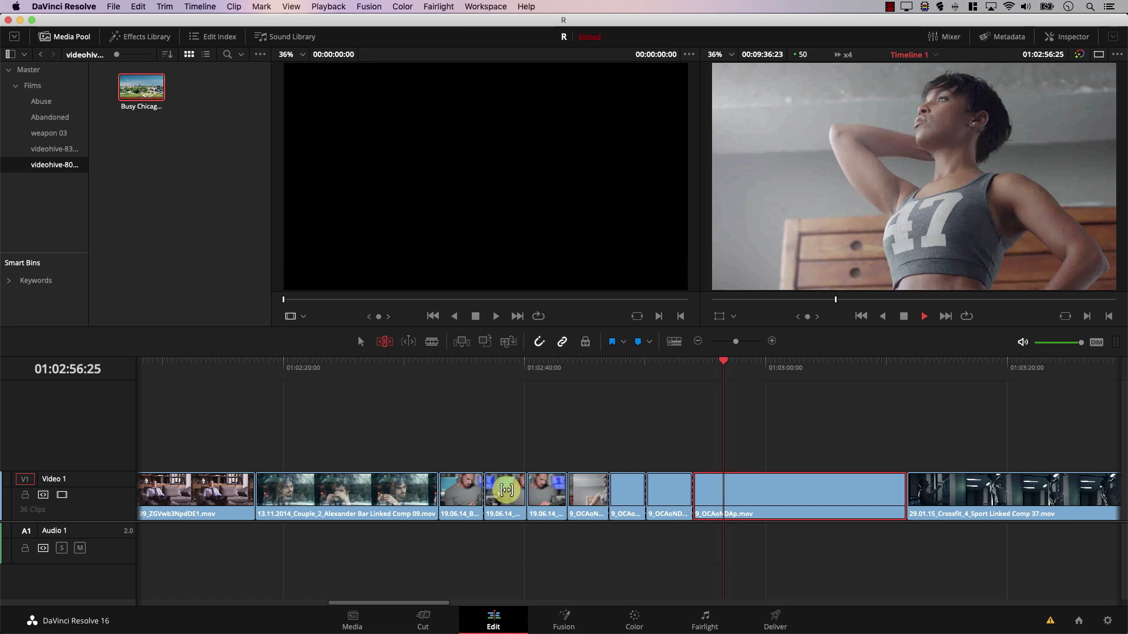
# Split 9_OCAoNDAp at the playhead and ripple-delete two of its pieces.
pyautogui.press('super+b')
pyautogui.press('j')
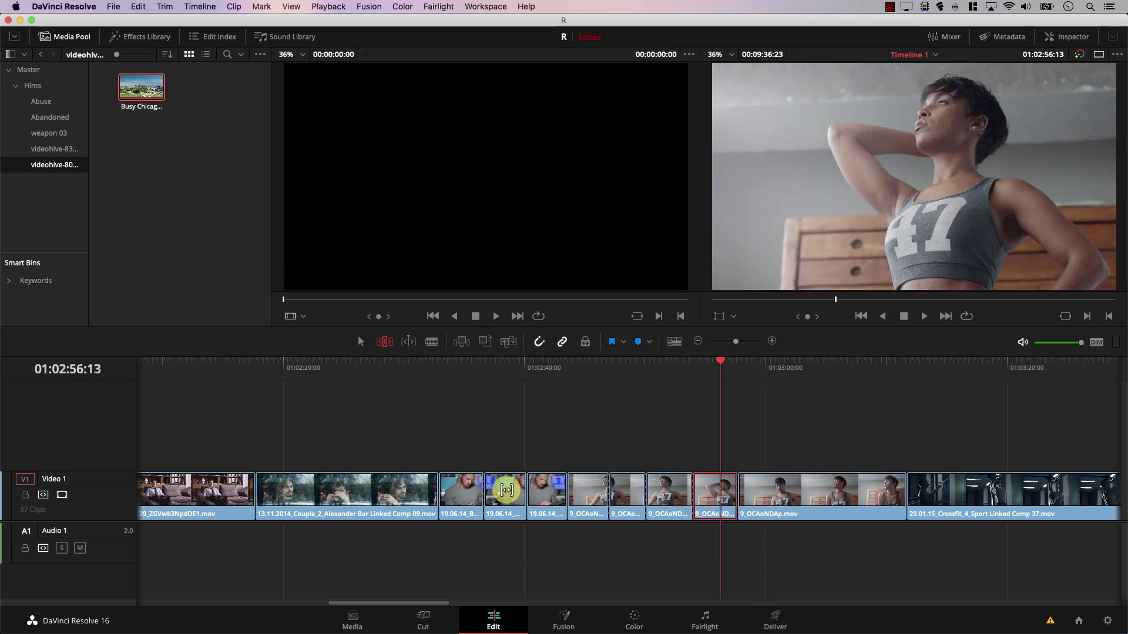
pyautogui.press('BackSpace')
pyautogui.press('j')
pyautogui.press('j')
pyautogui.press('j')
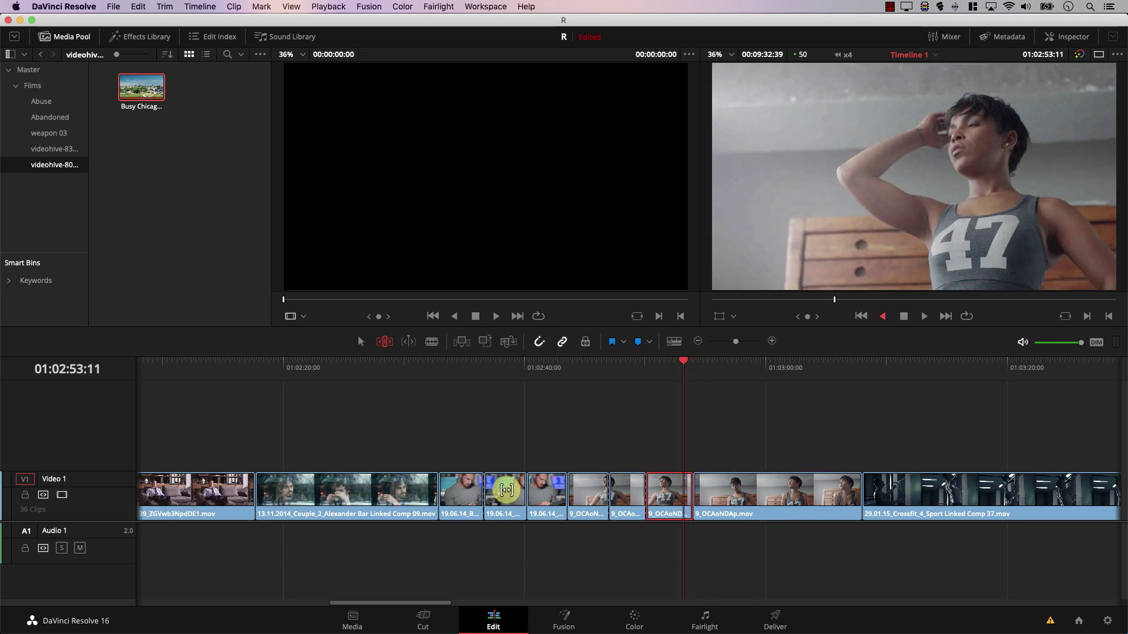
pyautogui.press('BackSpace')
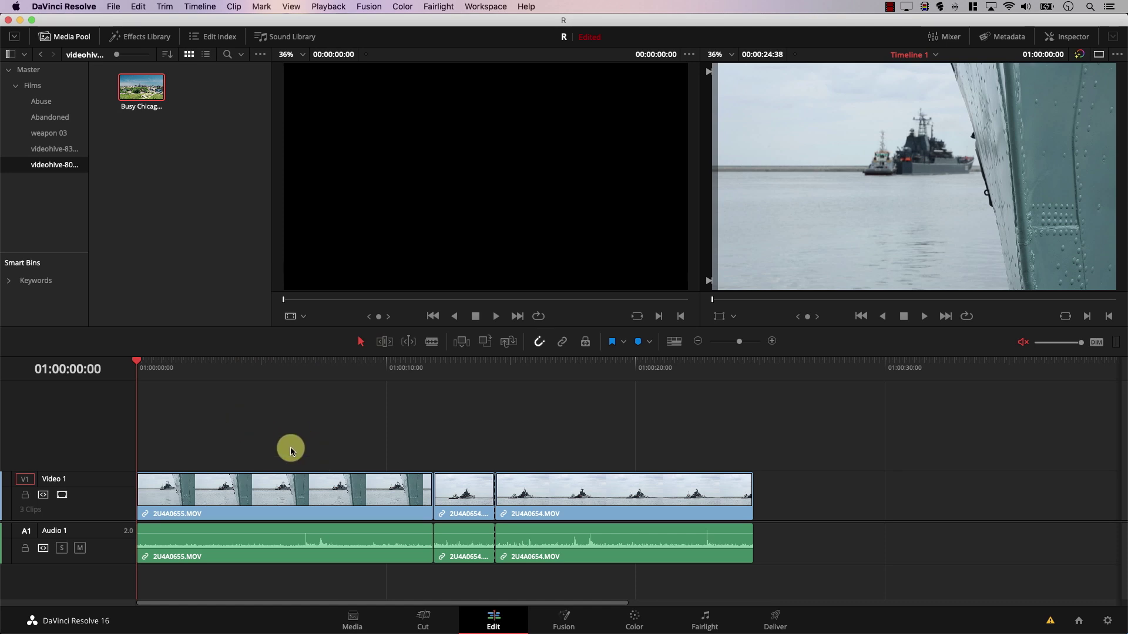
# Delete only the video of 2U4A0655.MOV, then undo to restore it.
pyautogui.click(276, 488)
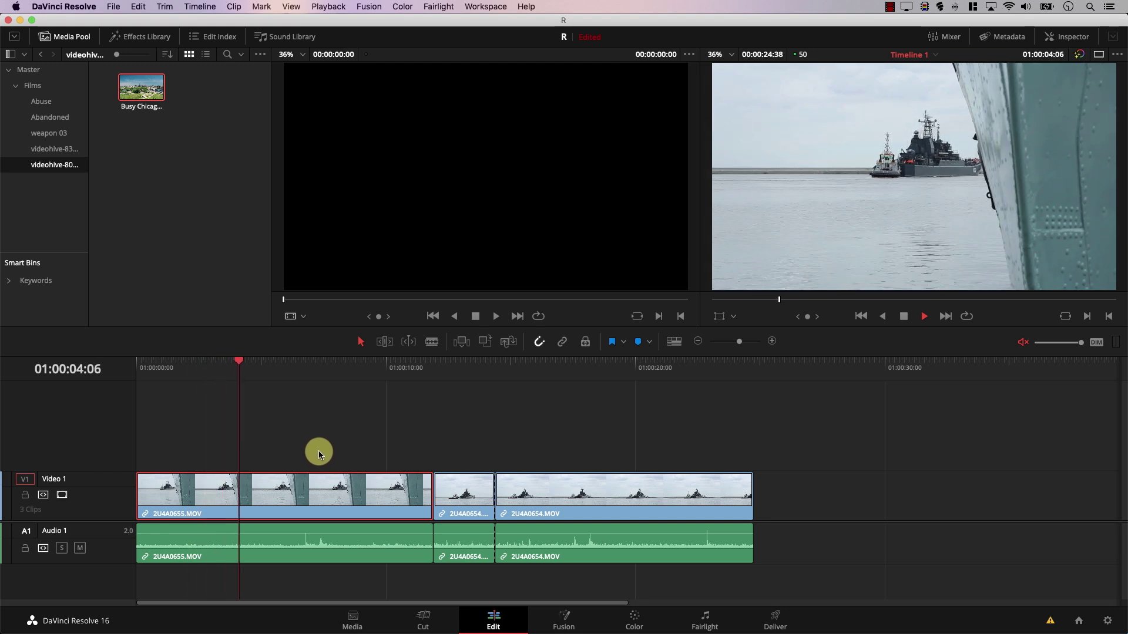
pyautogui.press('space')
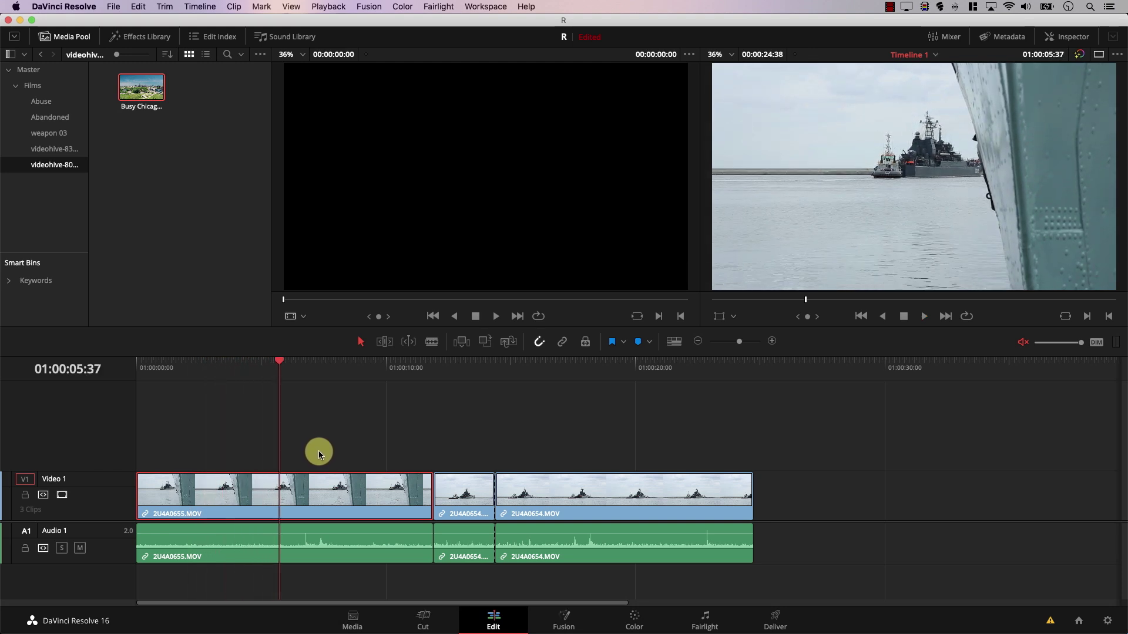
pyautogui.press('BackSpace')
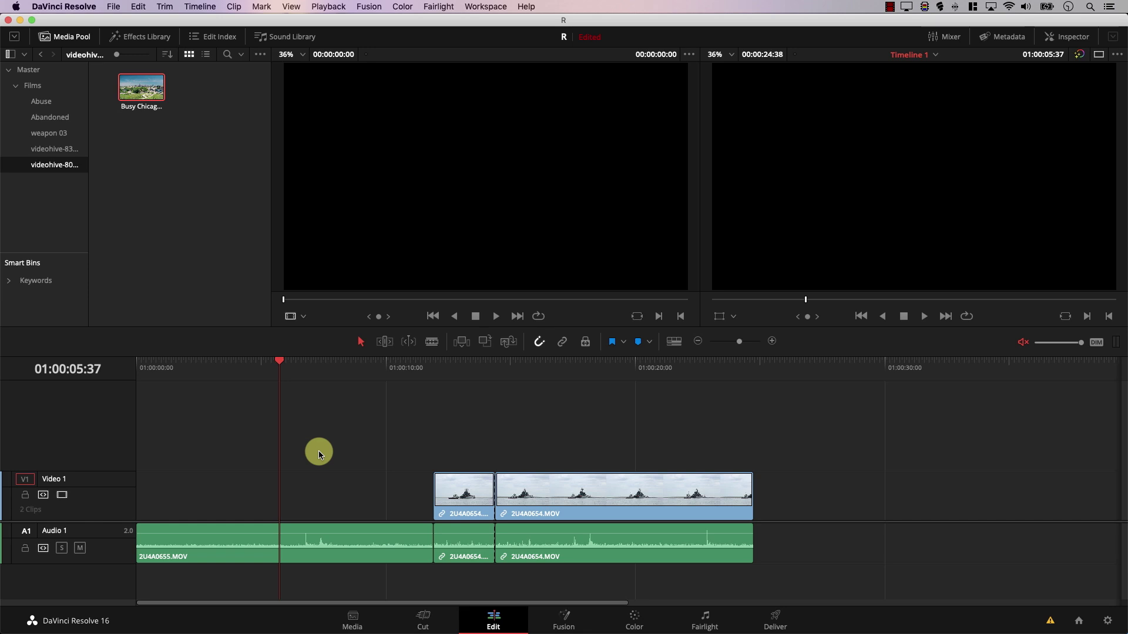
pyautogui.press('super+z')
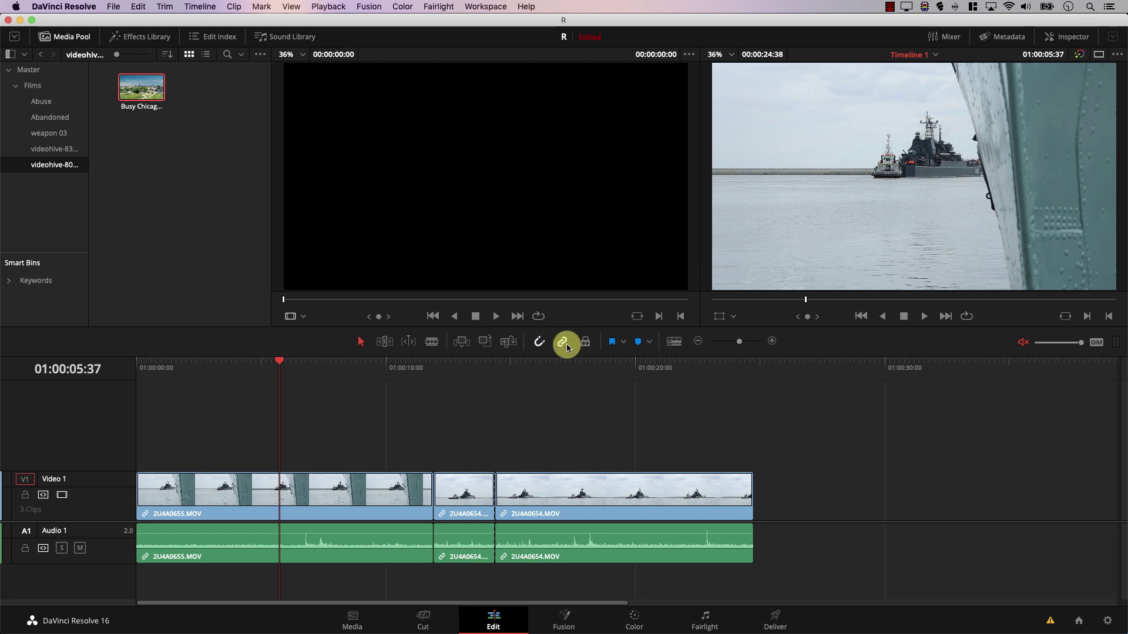
# Turn on Linked Selection, select 2U4A0654.MOV with its audio, and play through the timeline.
pyautogui.click(310, 396)
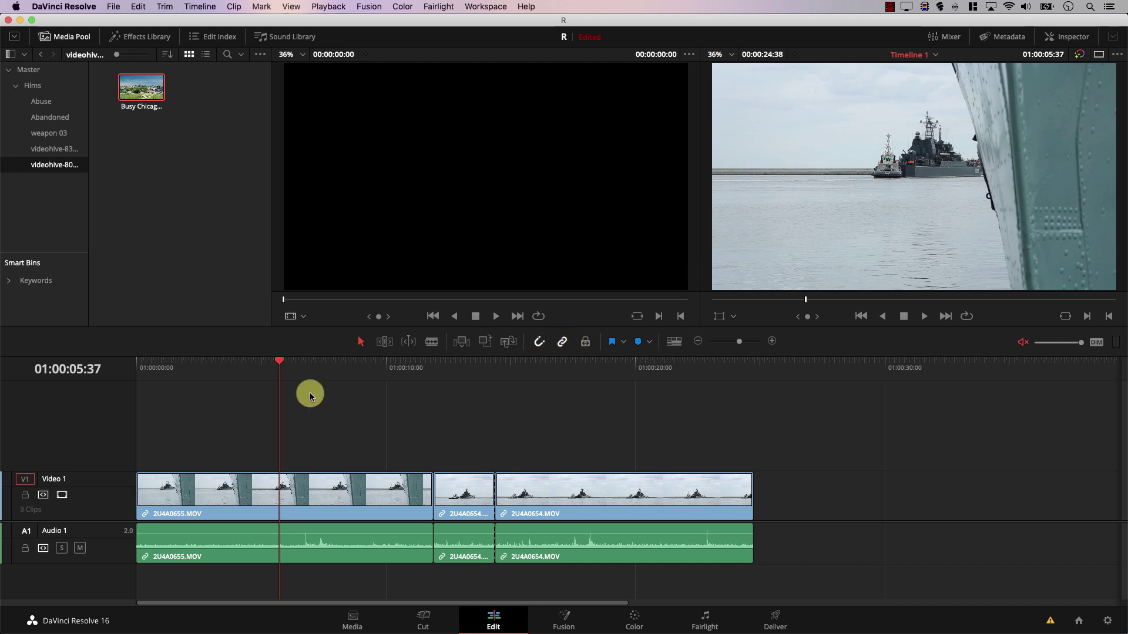
pyautogui.click(569, 498)
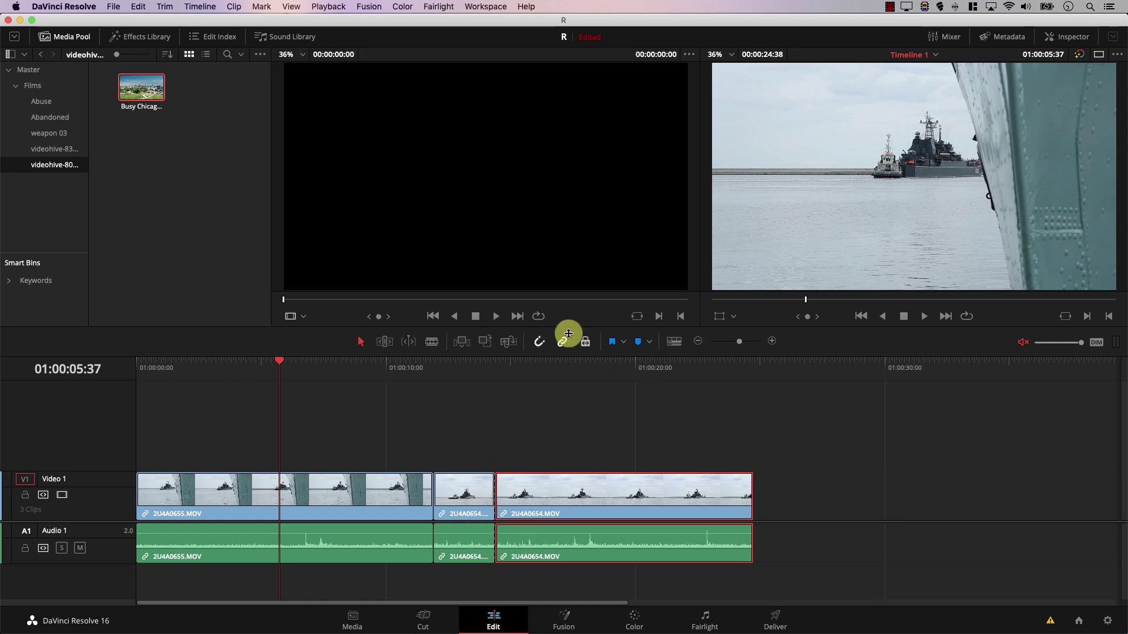
pyautogui.press('space')
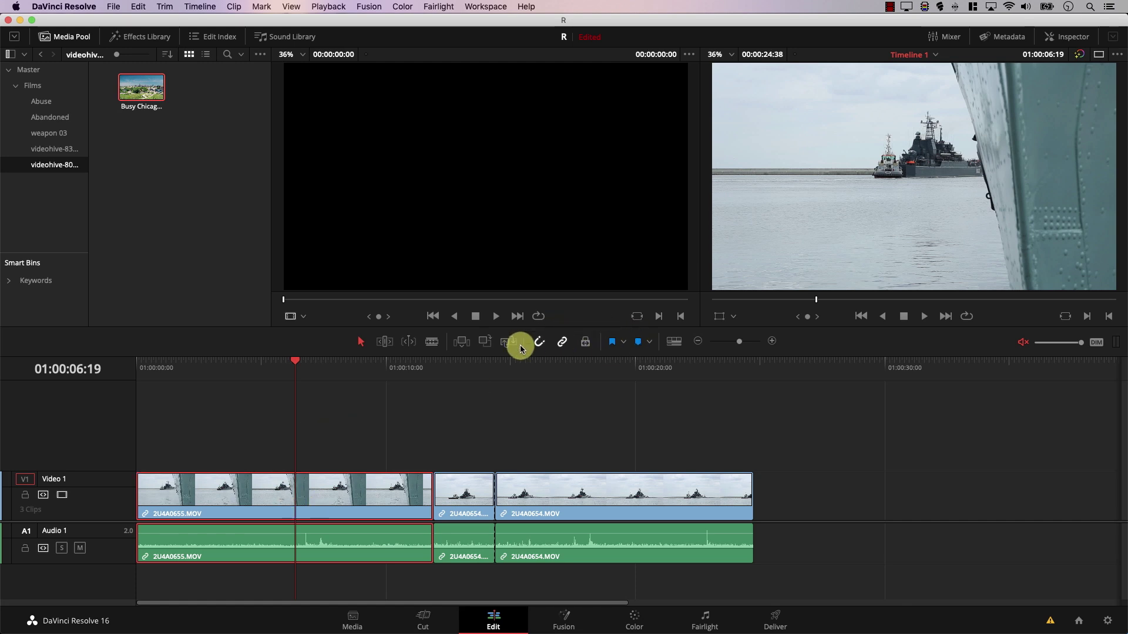
pyautogui.press('l')
pyautogui.press('l')
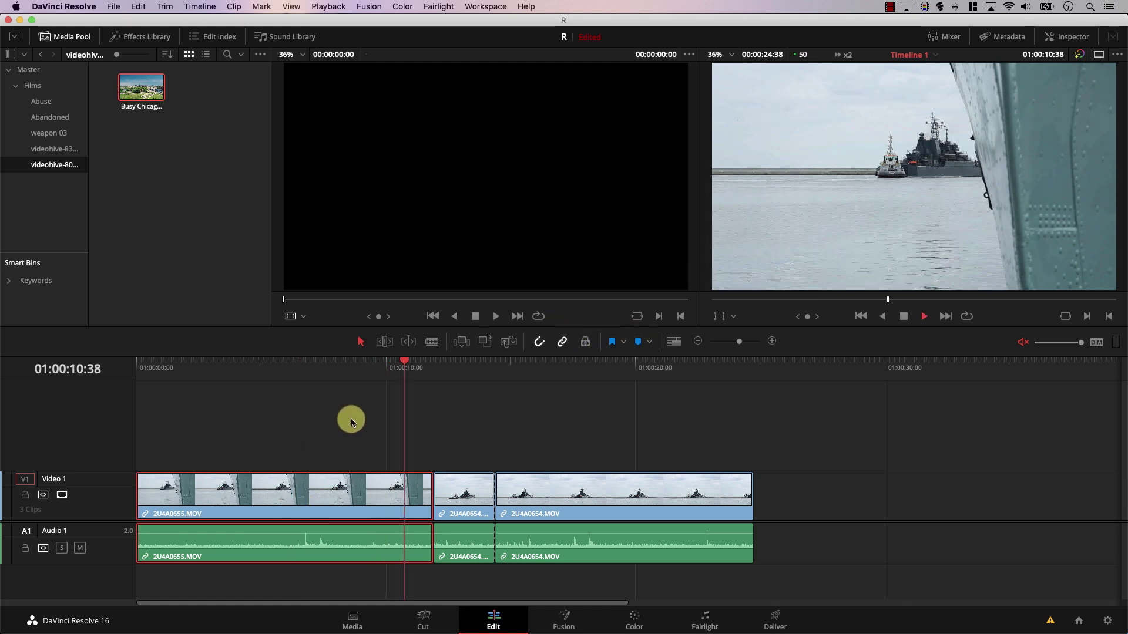
pyautogui.press('k')
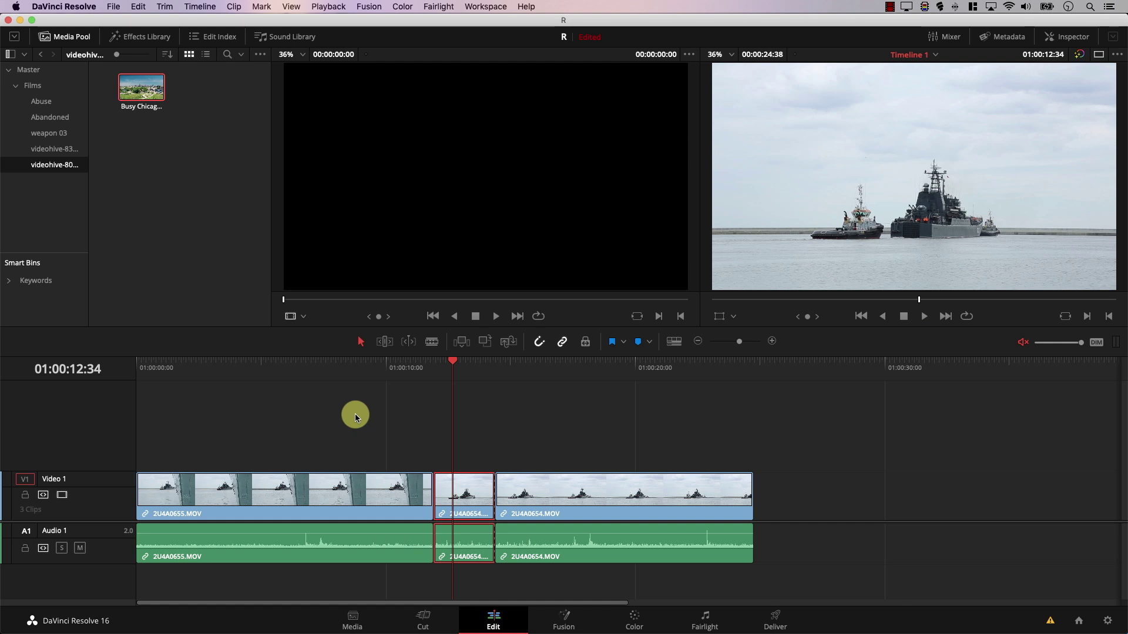
pyautogui.press('l')
pyautogui.press('l')
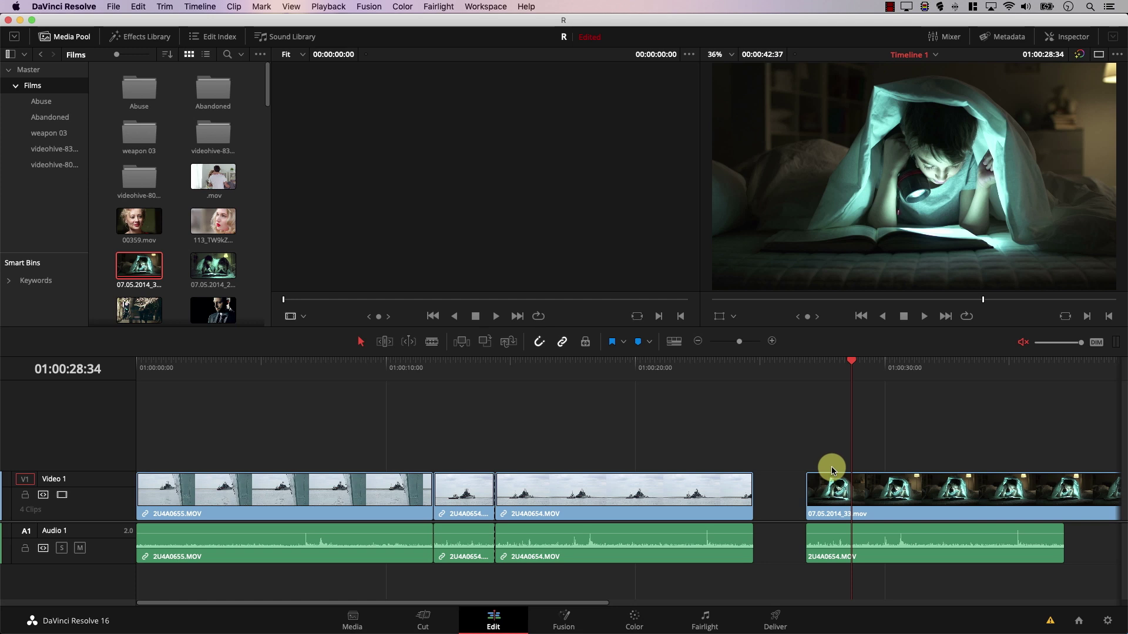
# Select the 07.05.2014_33.mov video and 2U4A0654.MOV audio together and link them with Link Clips.
pyautogui.click(876, 495)
pyautogui.click(879, 547)
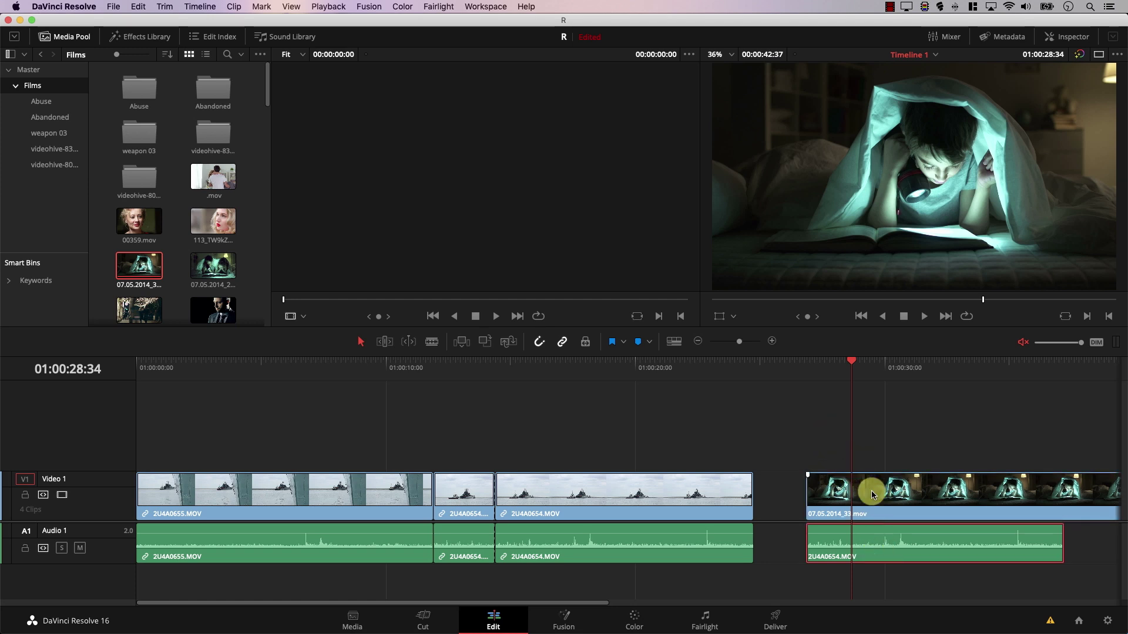
pyautogui.hscroll(10, 869, 455)
pyautogui.click(552, 482)
pyautogui.click(448, 546)
pyautogui.moveTo(436, 446); pyautogui.dragTo(453, 539)
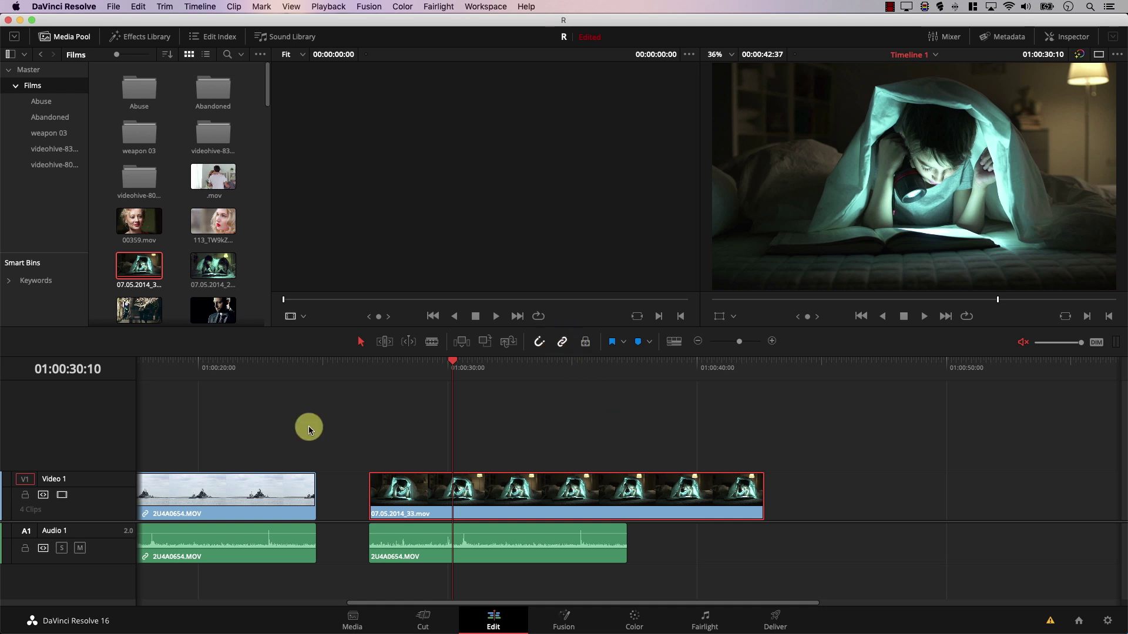
pyautogui.press('space')
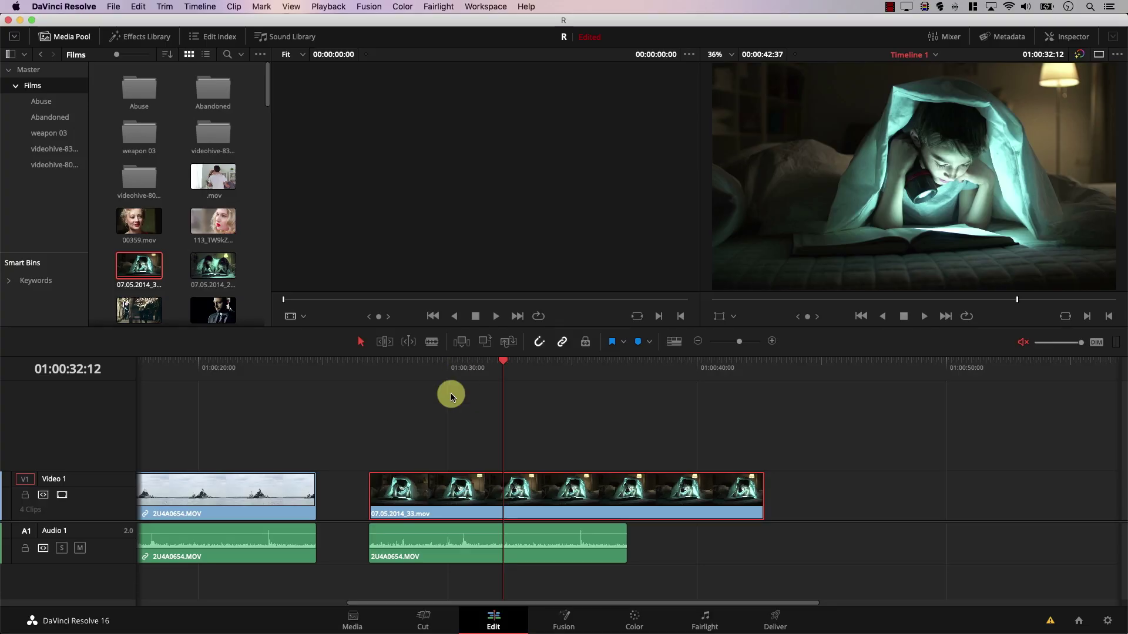
pyautogui.moveTo(436, 422); pyautogui.dragTo(476, 579)
pyautogui.rightClick(465, 535)
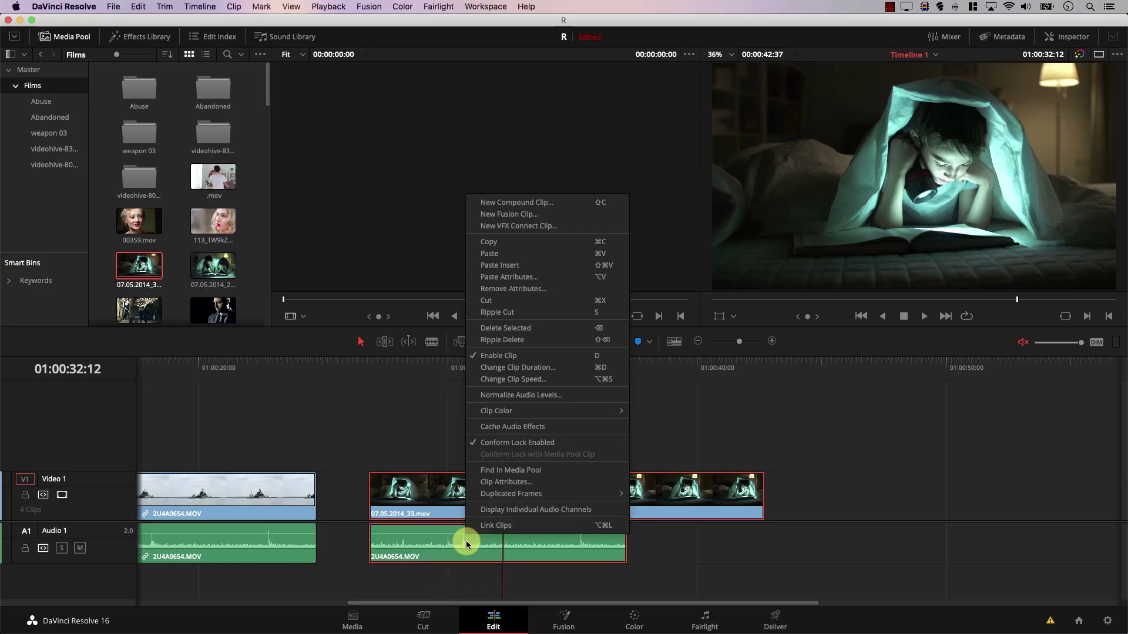
pyautogui.click(482, 526)
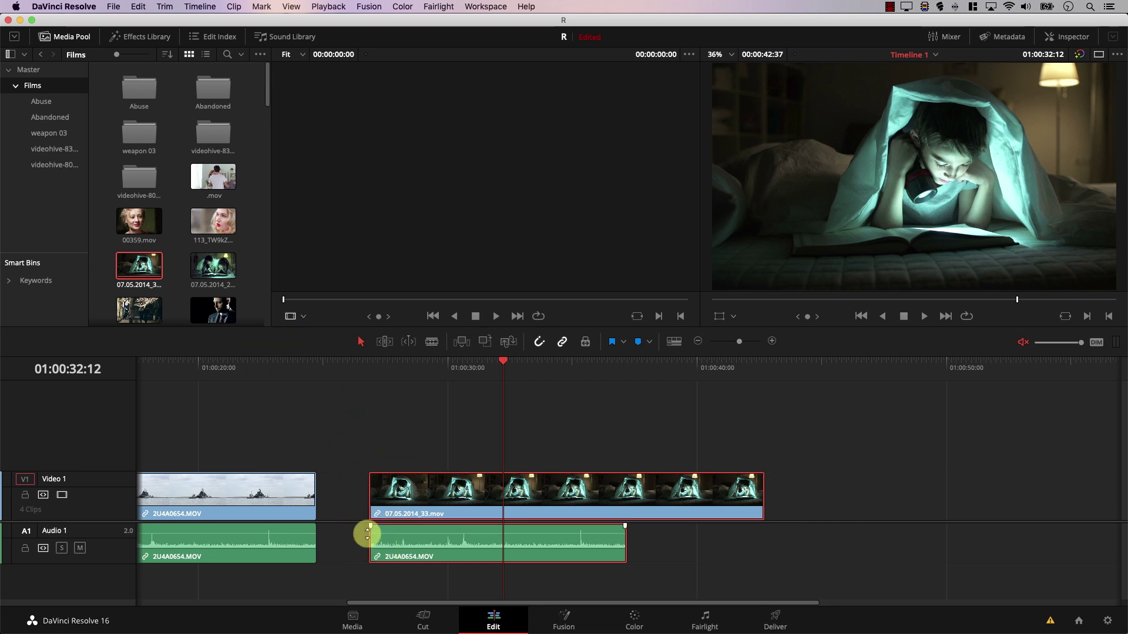
# Place the 02.10.2014 clip on a new Video 2 track and 39_ZGVwb3NpdDE1.mov on Video 3.
pyautogui.moveTo(501, 395); pyautogui.dragTo(416, 383)
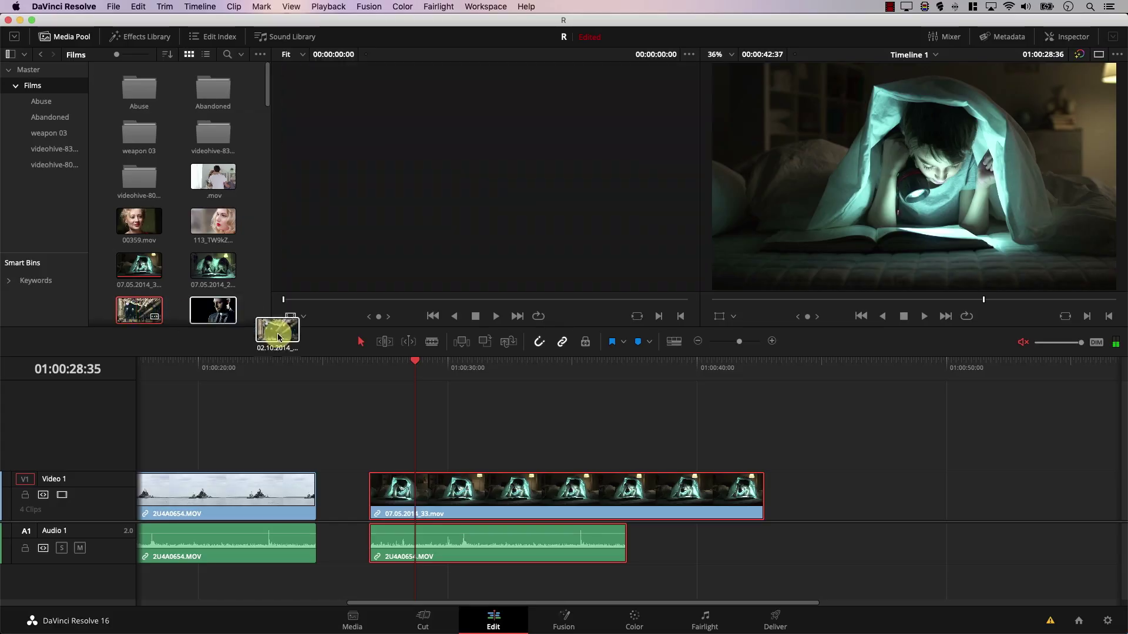
pyautogui.moveTo(278, 336); pyautogui.dragTo(382, 448)
pyautogui.scroll(-4, 176, 235)
pyautogui.moveTo(139, 282); pyautogui.dragTo(490, 544)
# Link the Video 3, Video 2, Video 1 and Audio 1 clips and select the linked stack.
pyautogui.rightClick(493, 549)
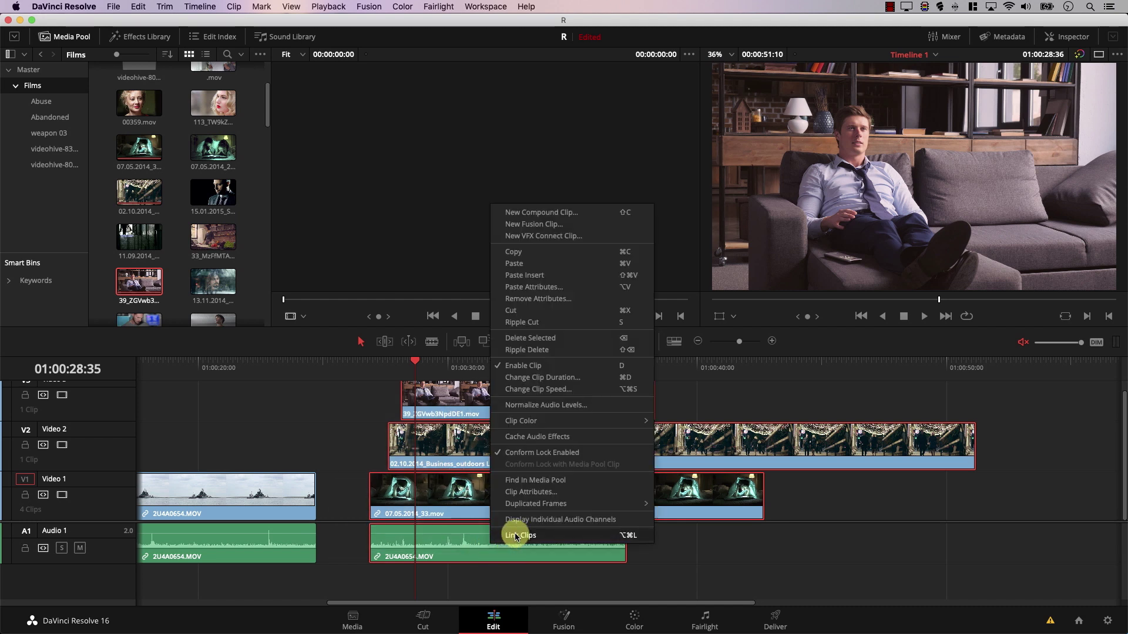
pyautogui.click(511, 536)
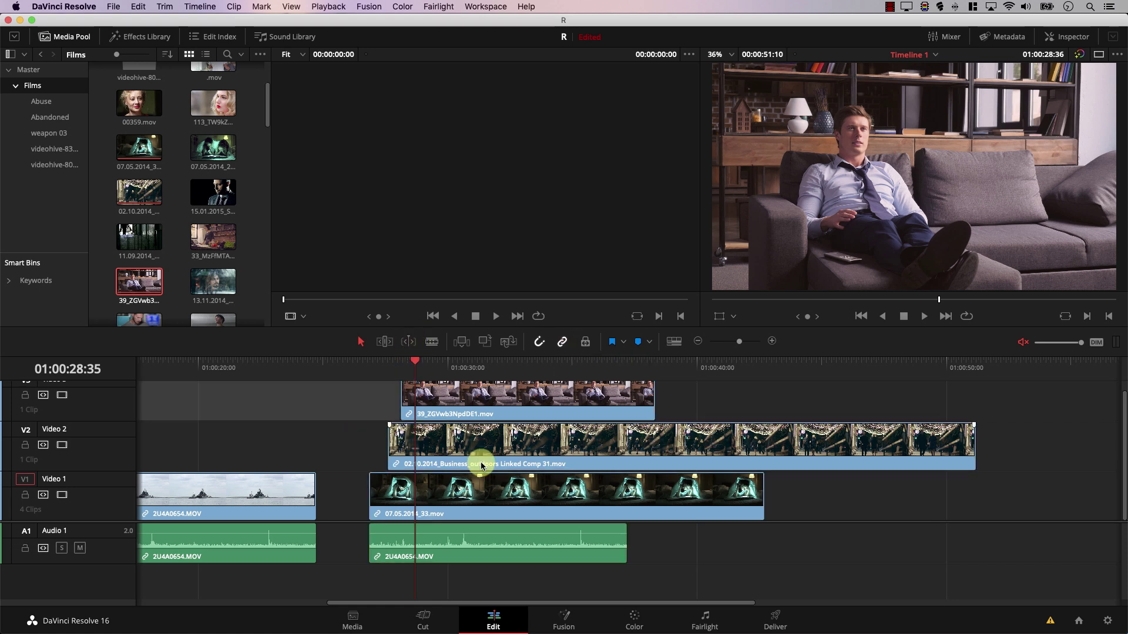
pyautogui.click(523, 467)
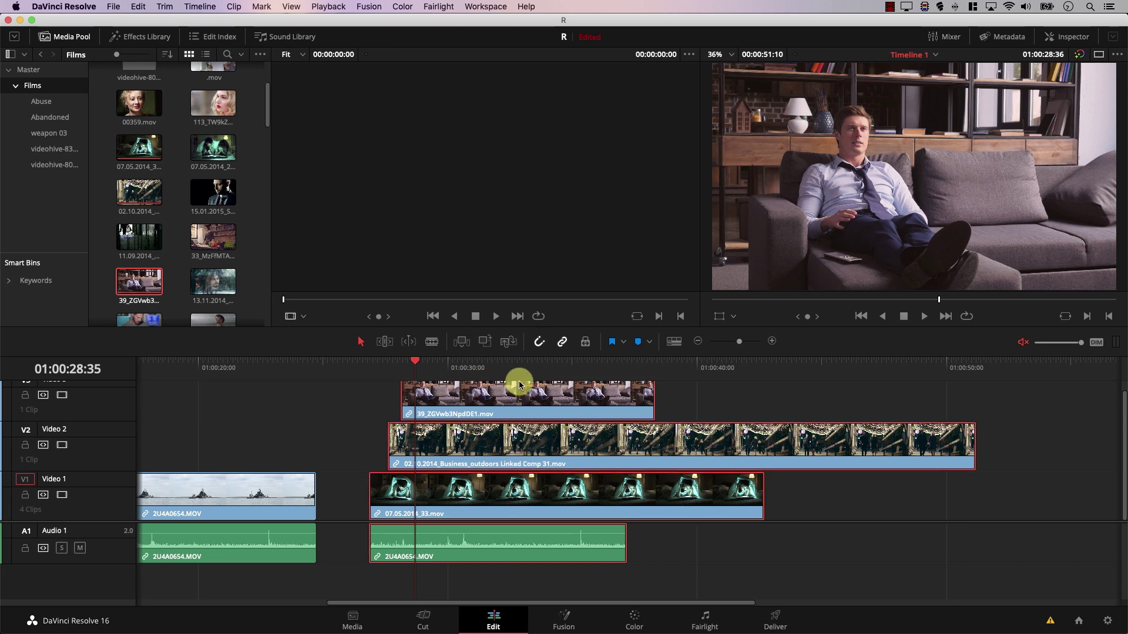
# Nudge the linked stack slightly later and split it at 01:00:29:18.
pyautogui.moveTo(503, 448)
pyautogui.mouseDown()
pyautogui.moveTo(592, 448)
pyautogui.moveTo(454, 453)
pyautogui.moveTo(520, 457)
pyautogui.mouseUp()
pyautogui.click(357, 371)
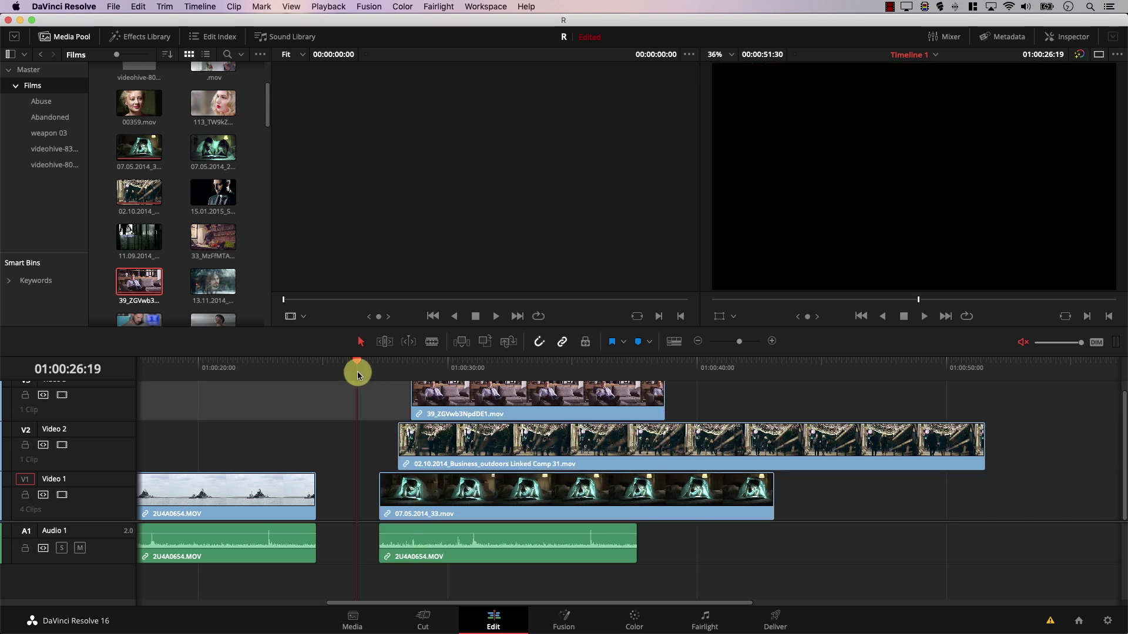
pyautogui.press('space')
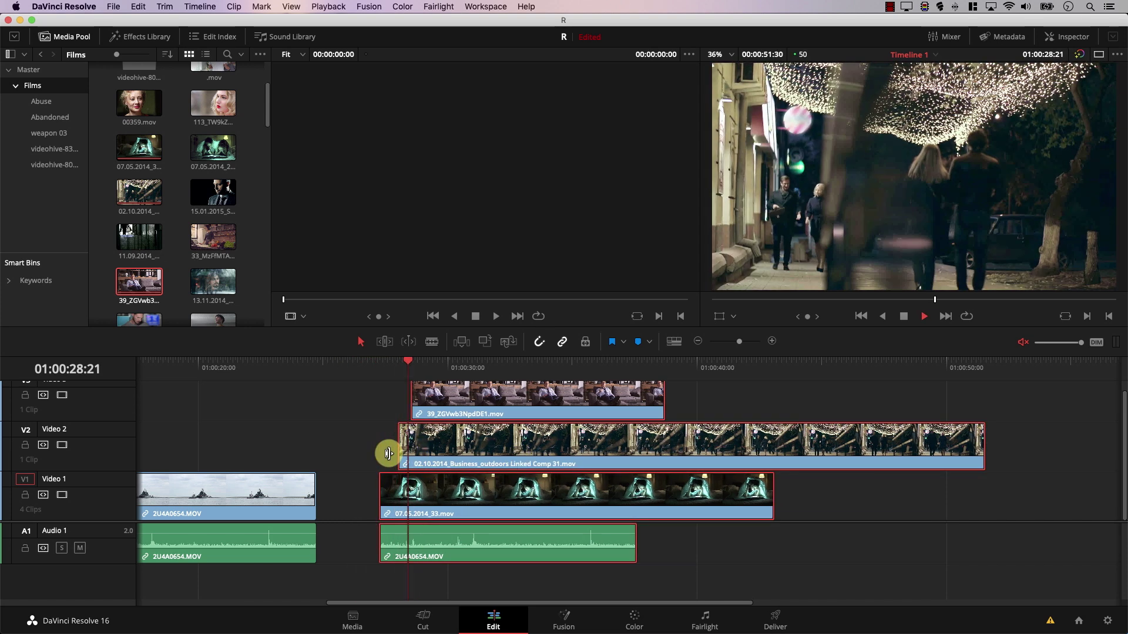
pyautogui.press('space')
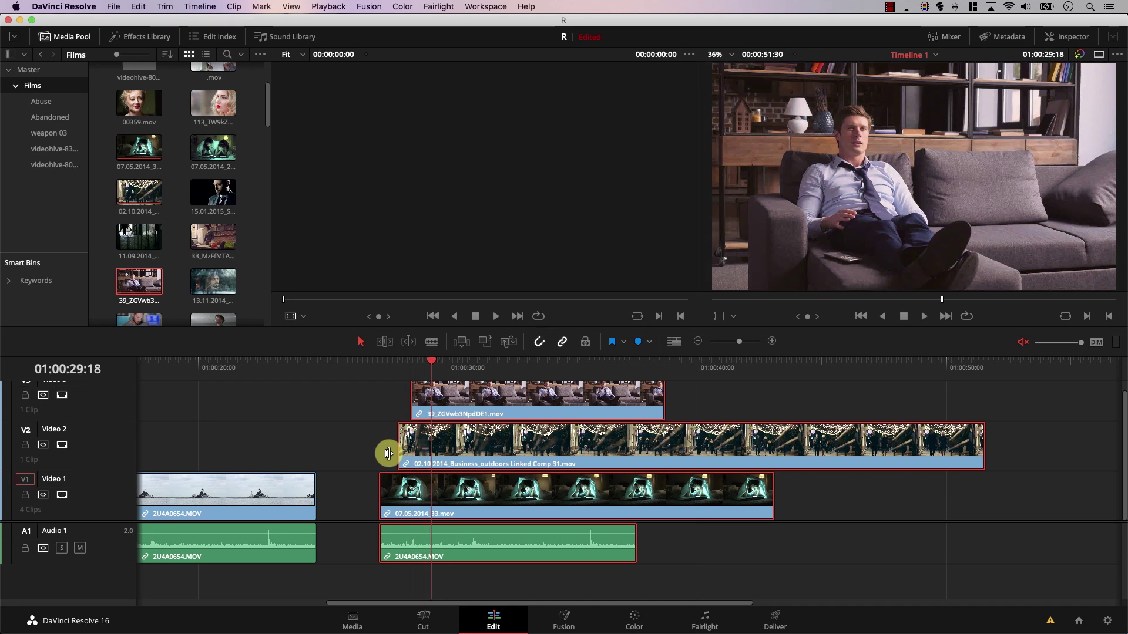
pyautogui.press('super+b')
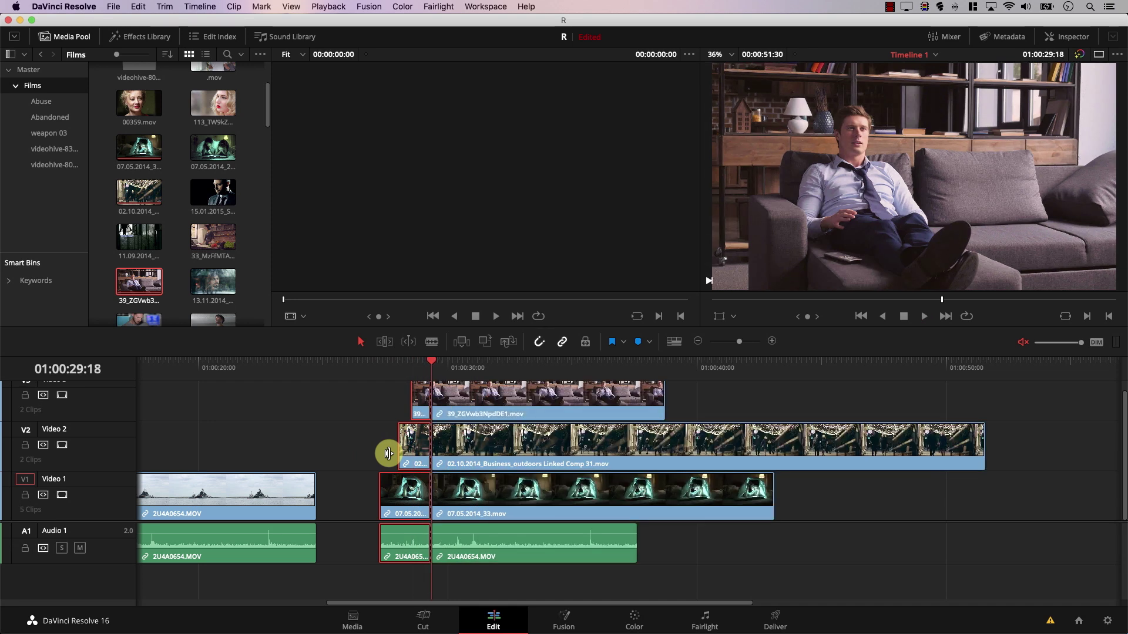
# Trim the linked clips' starts to the playhead and split them again further along.
pyautogui.press('space')
pyautogui.scroll(1, 388, 454)
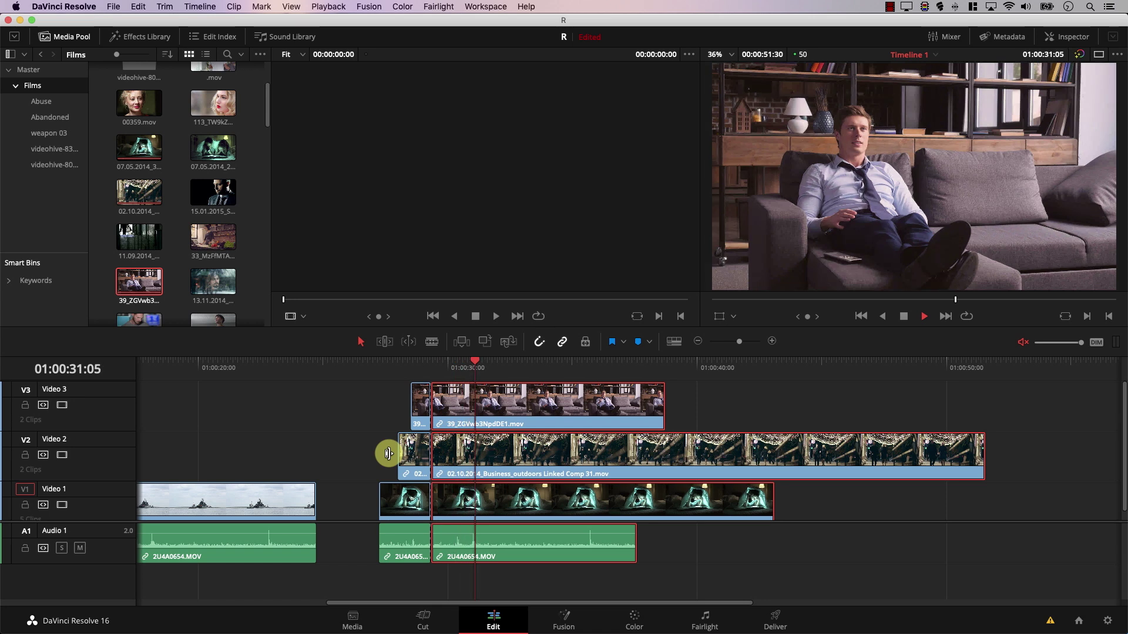
pyautogui.hotkey('shift', '[')
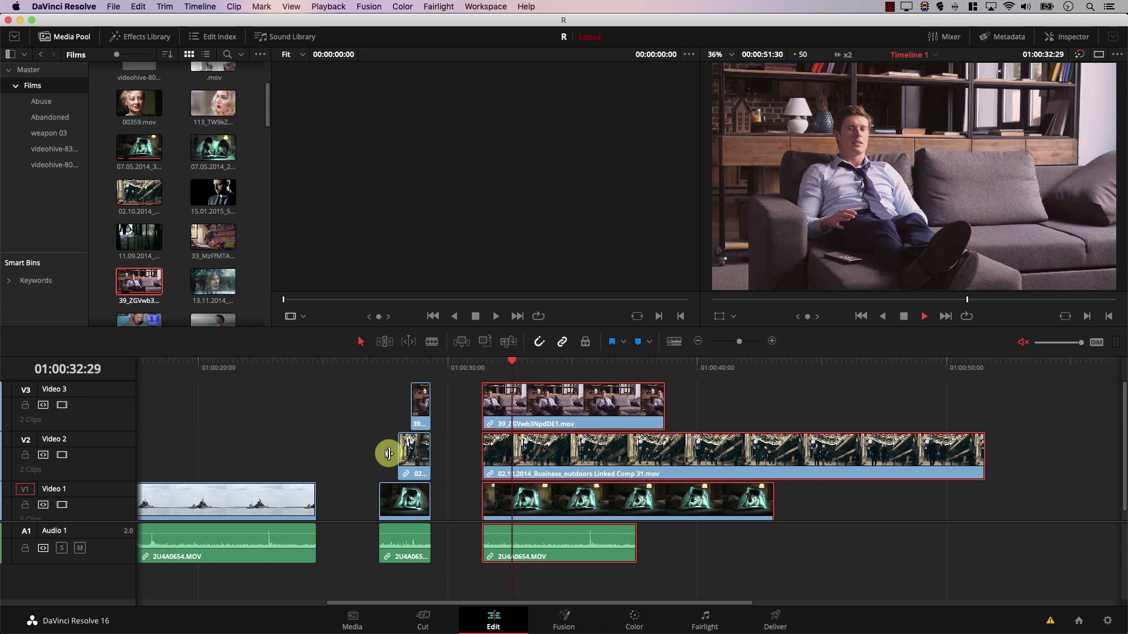
pyautogui.press('super+b')
pyautogui.press('super+b')
pyautogui.press('space')
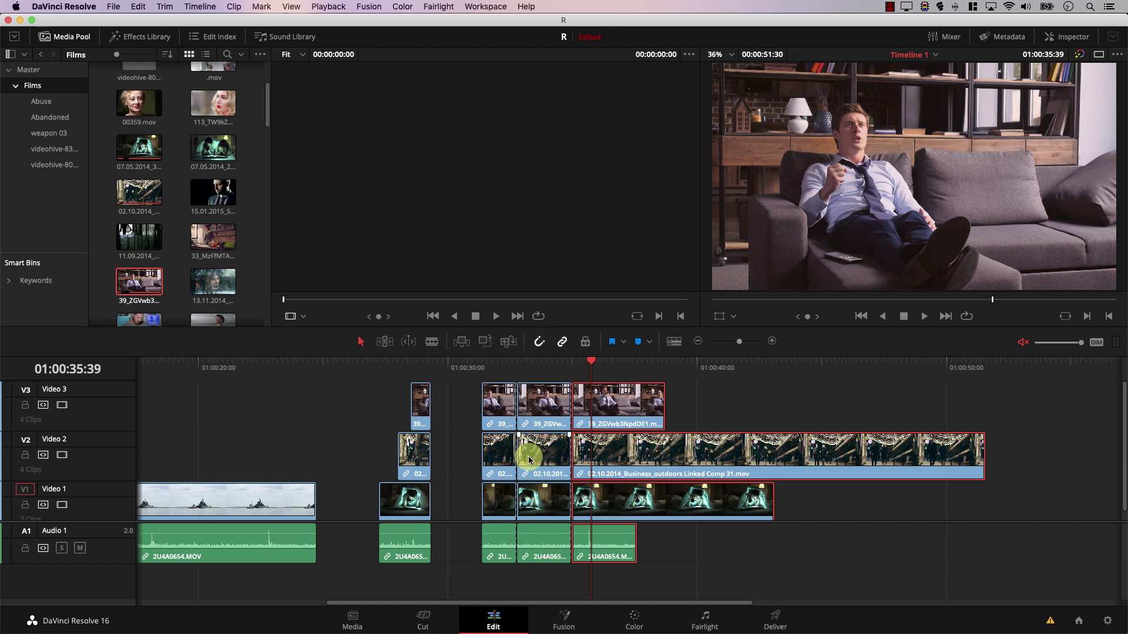
# Select the middle linked section, delete it, then undo the deletion.
pyautogui.press('space')
pyautogui.press('j')
pyautogui.click(559, 517)
pyautogui.press('space')
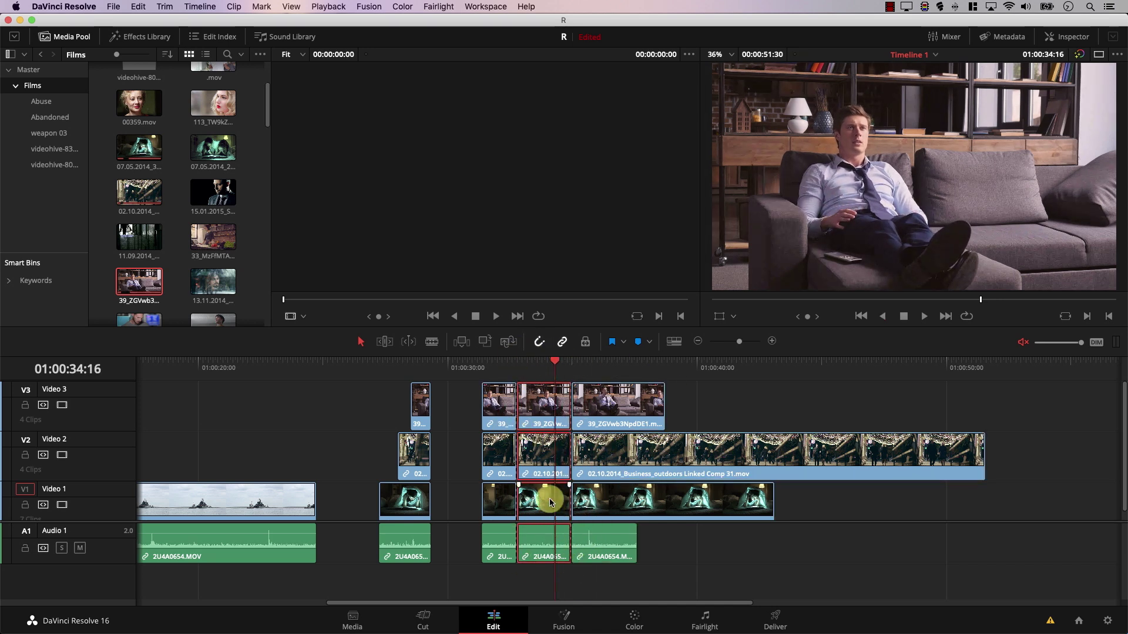
pyautogui.press('Delete')
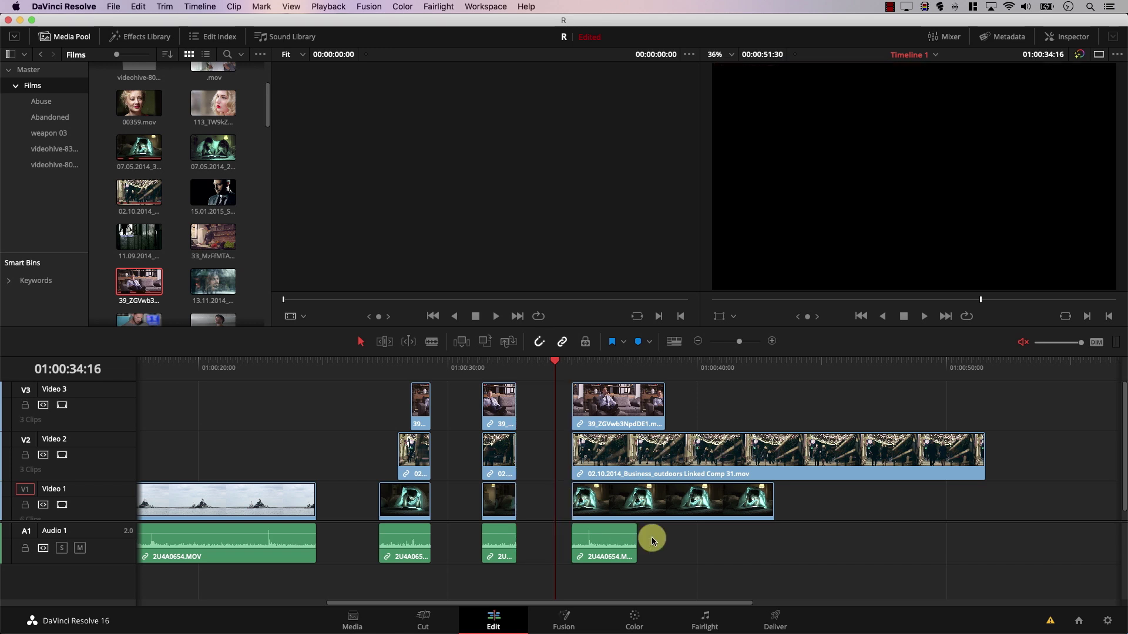
pyautogui.press('super+z')
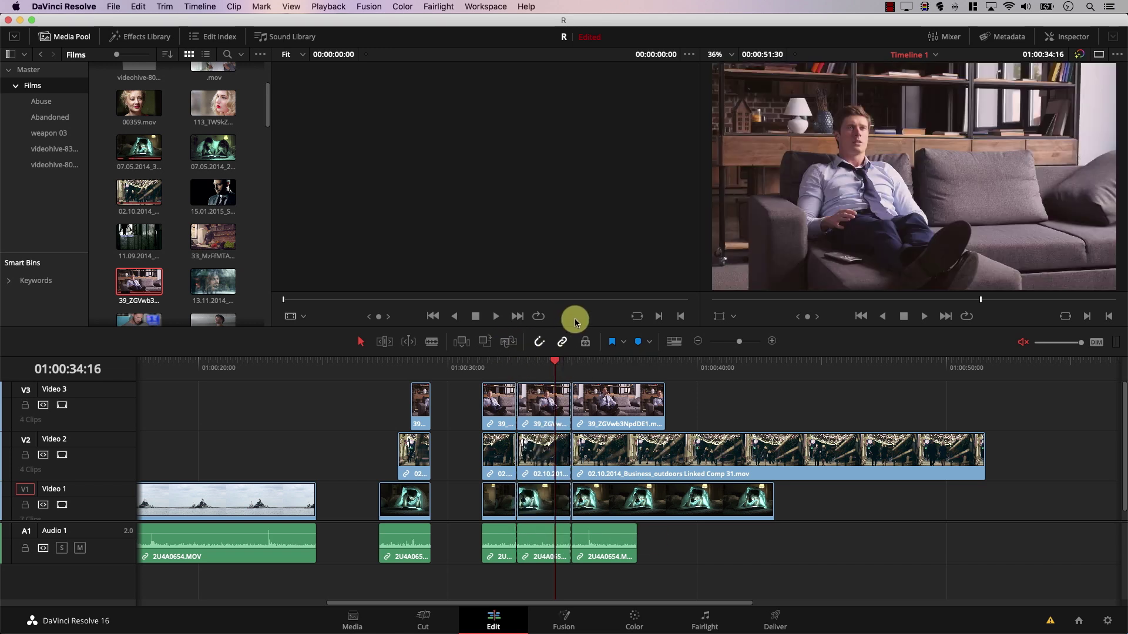
# Turn off Linked Selection and delete only the middle Video 3 clip.
pyautogui.click(562, 346)
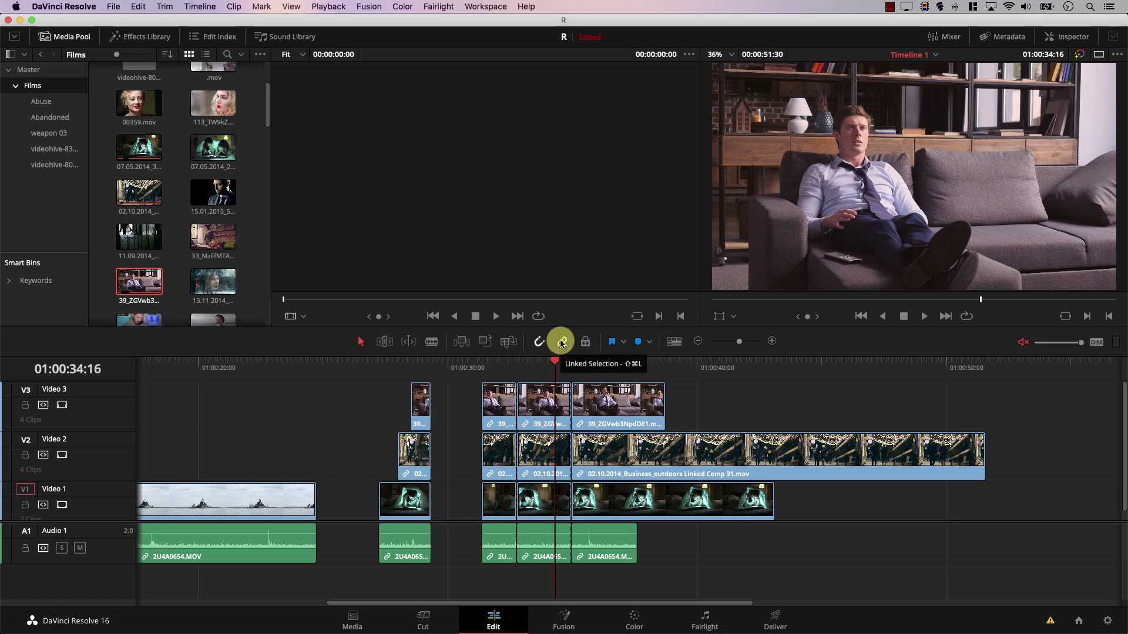
pyautogui.click(617, 405)
pyautogui.press('j')
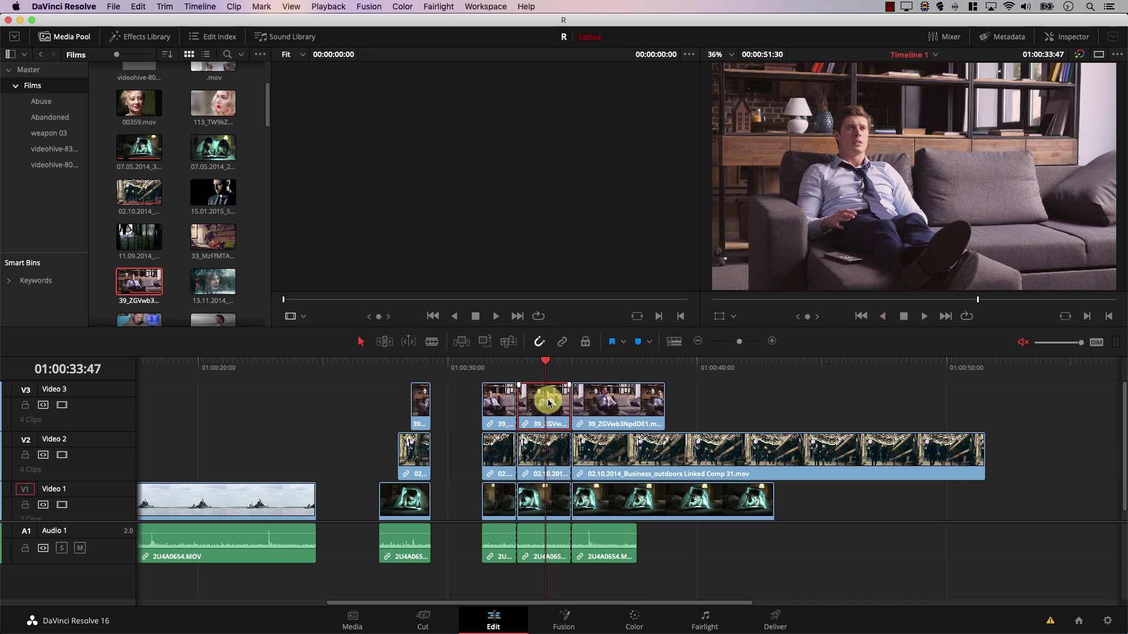
pyautogui.press('Delete')
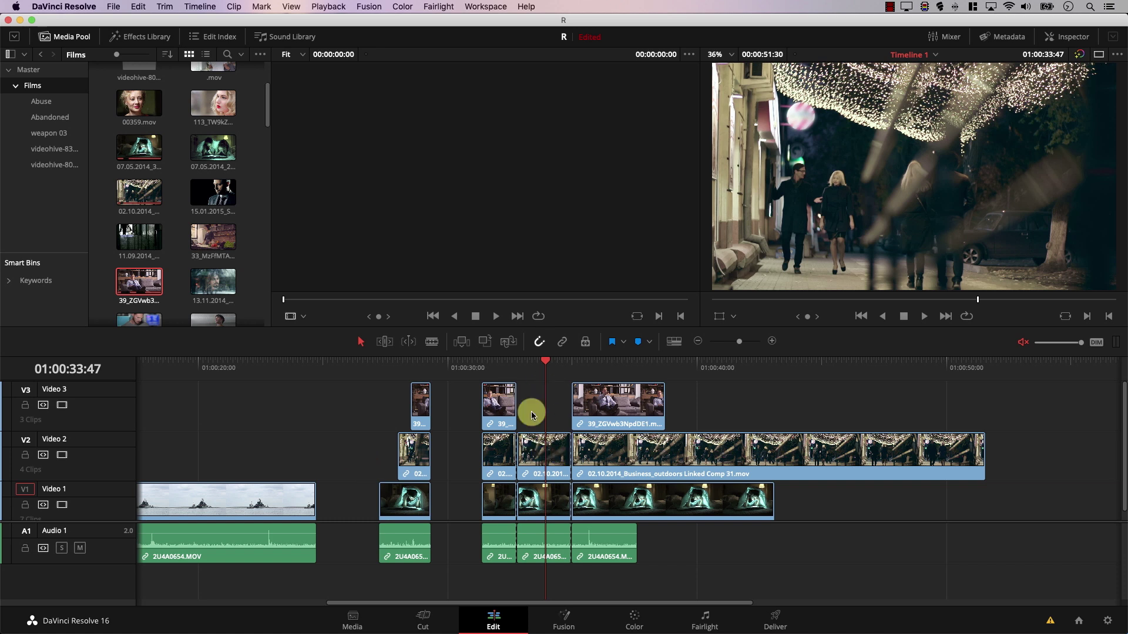